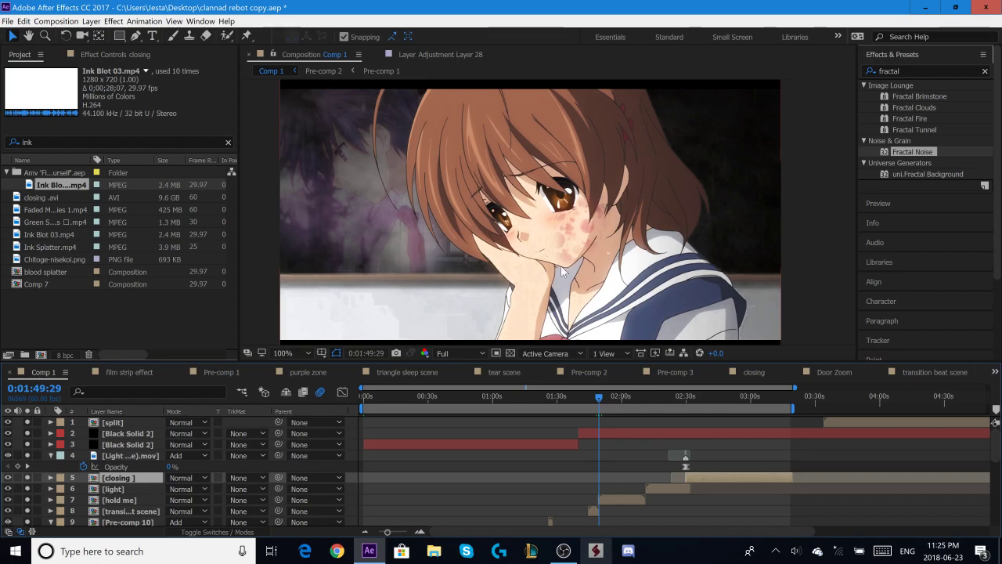
- Move the time in Comp 1 to about 0:02:29:49 and open the closing pre-composition from its layer
scroll(595, 225, "down", 1)
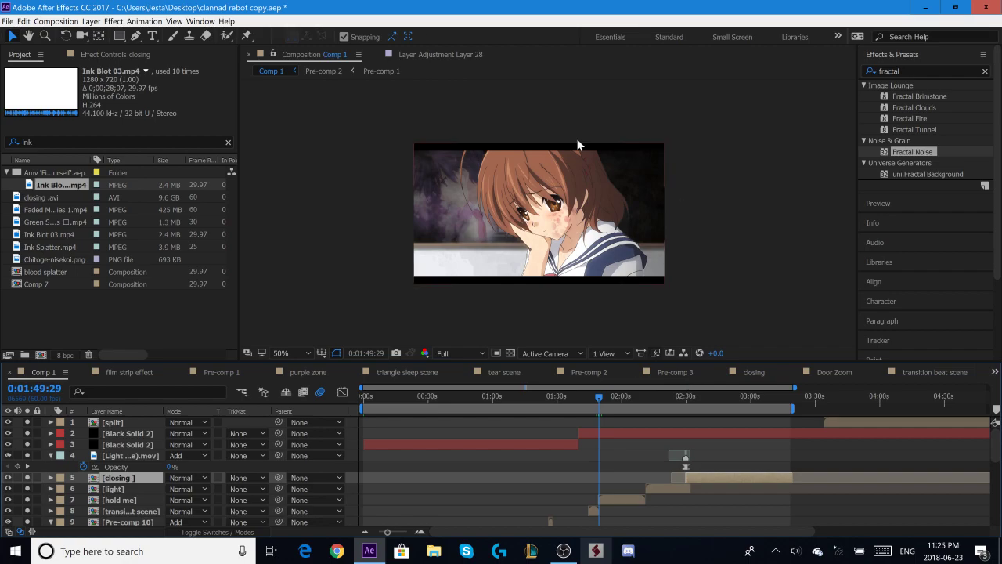
scroll(547, 207, "up", 1)
scroll(712, 229, "down", 1)
left_click(684, 399)
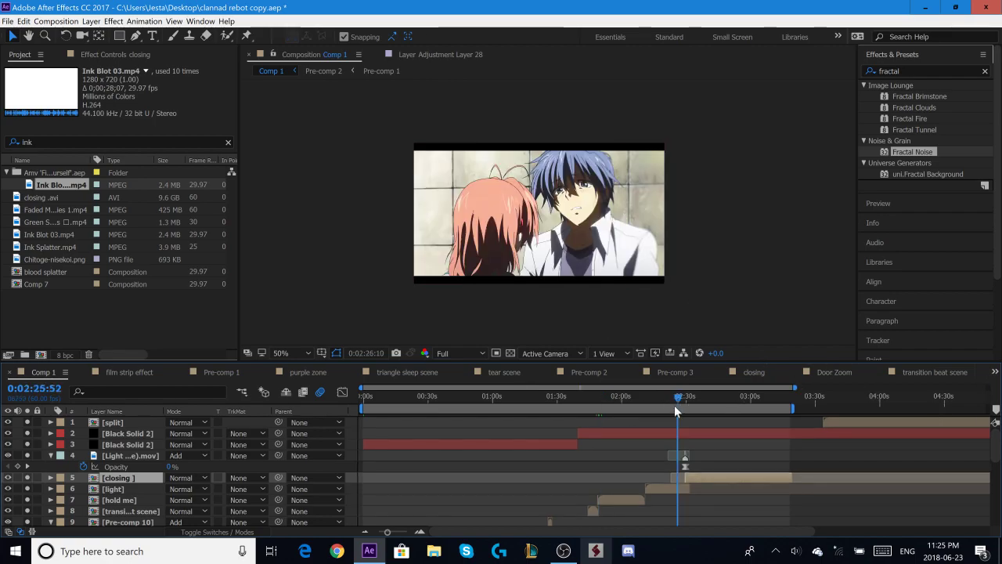
left_click_drag(684, 413, 685, 413)
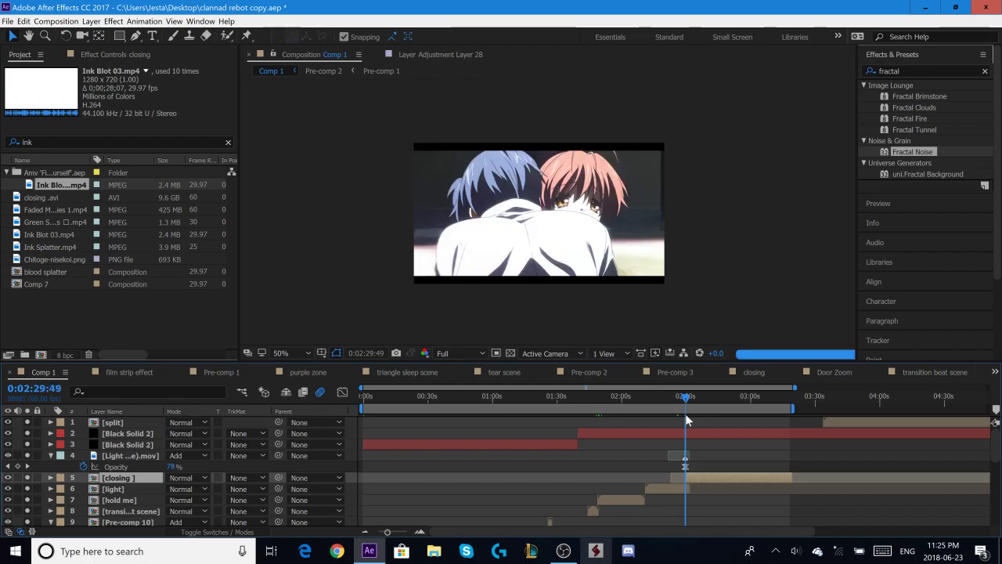
right_click(722, 474)
left_click(751, 265)
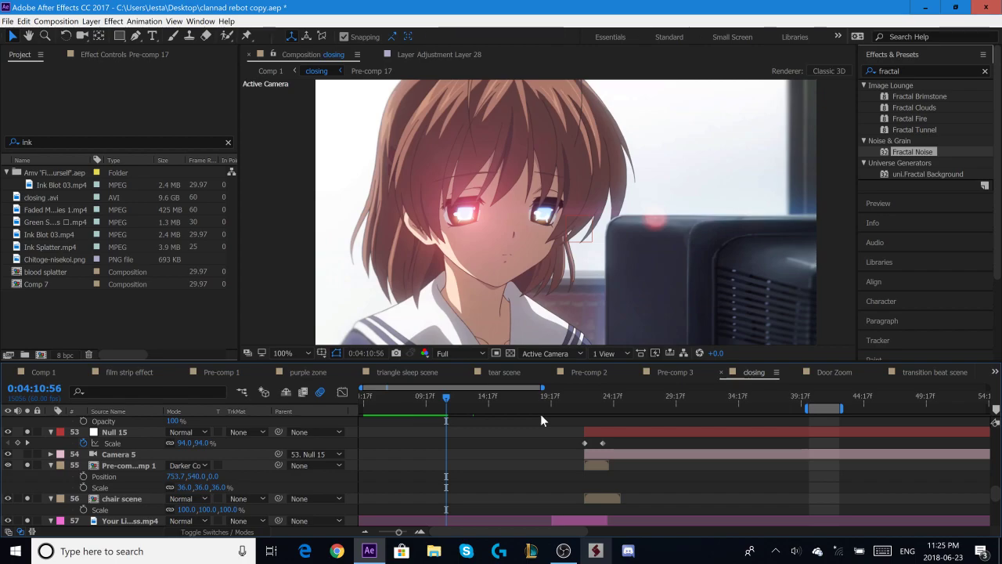
- Examine the blood splatter behind the seated girl in the closing composition between about 0:04:21 and 0:04:24
left_click(575, 401)
scroll(598, 449, "down", 6)
scroll(592, 435, "up", 3)
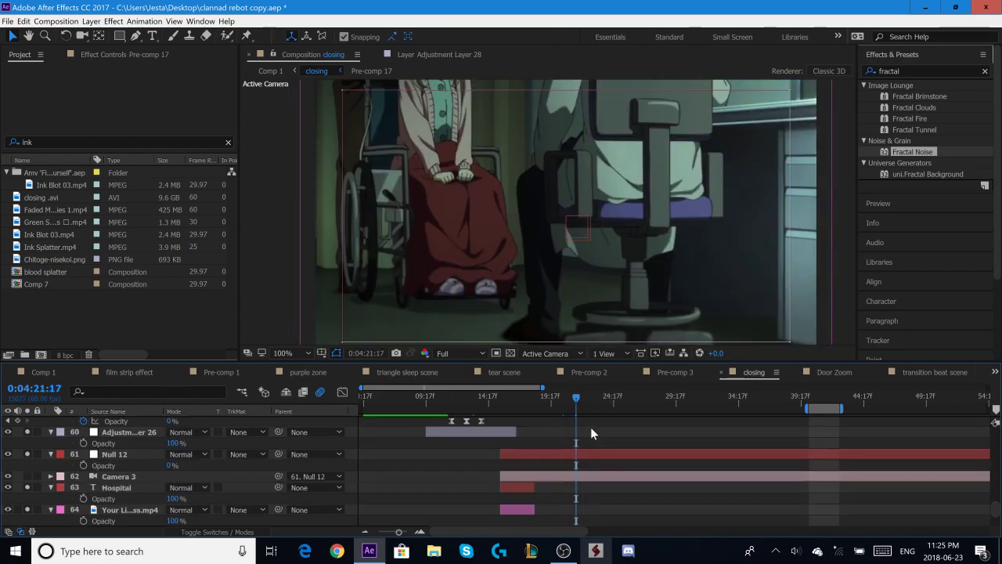
left_click(587, 396)
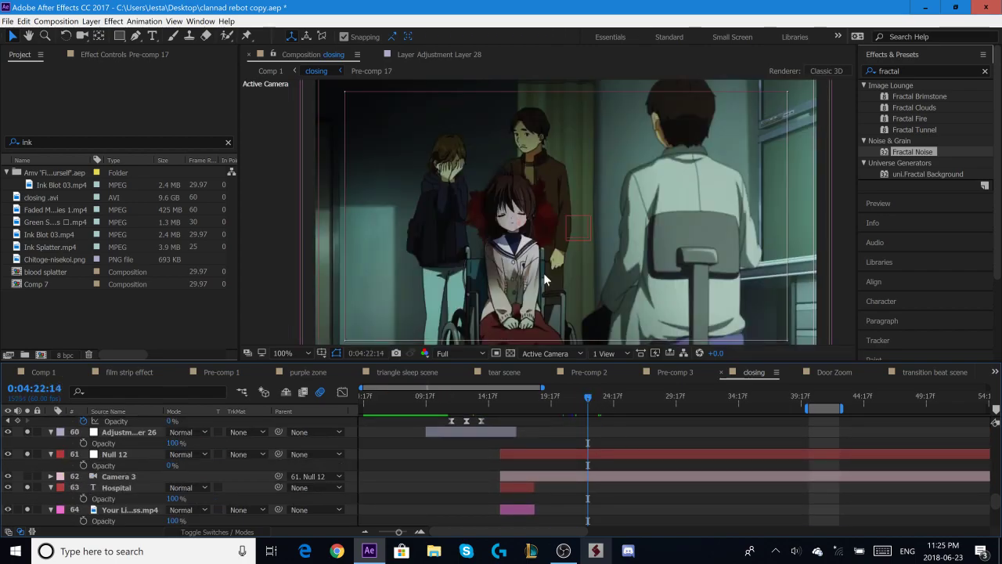
left_click_drag(591, 400, 604, 404)
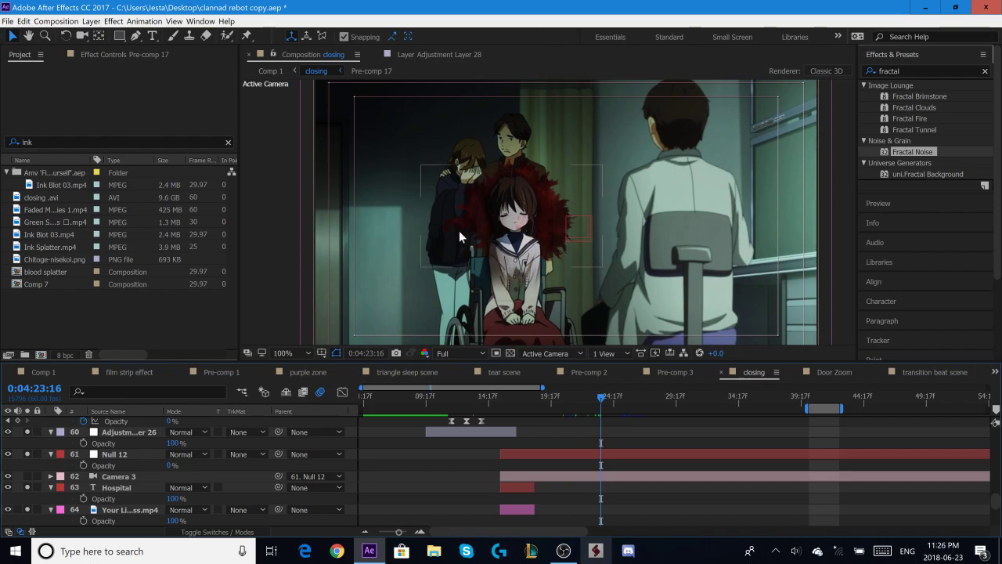
left_click(610, 401)
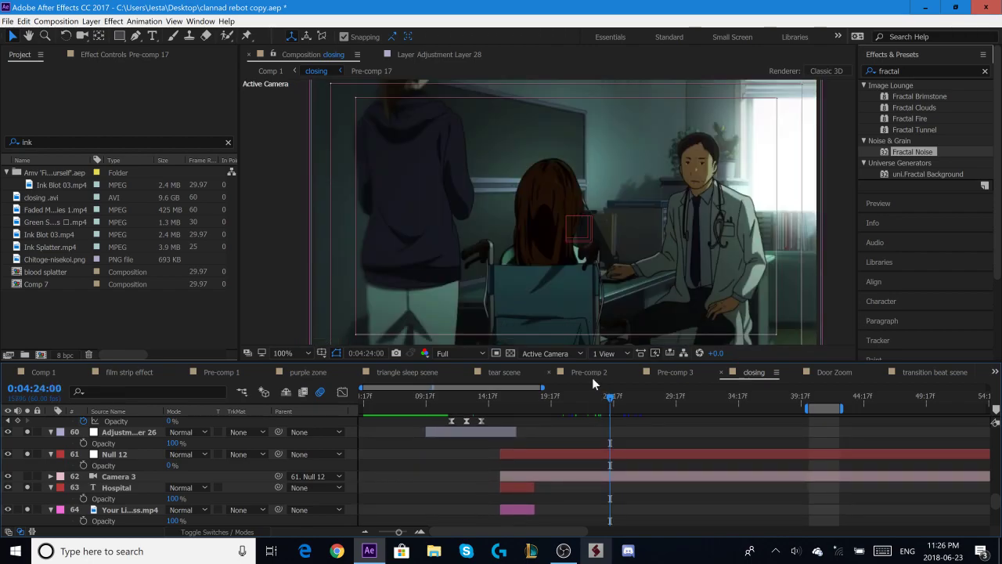
left_click(598, 401)
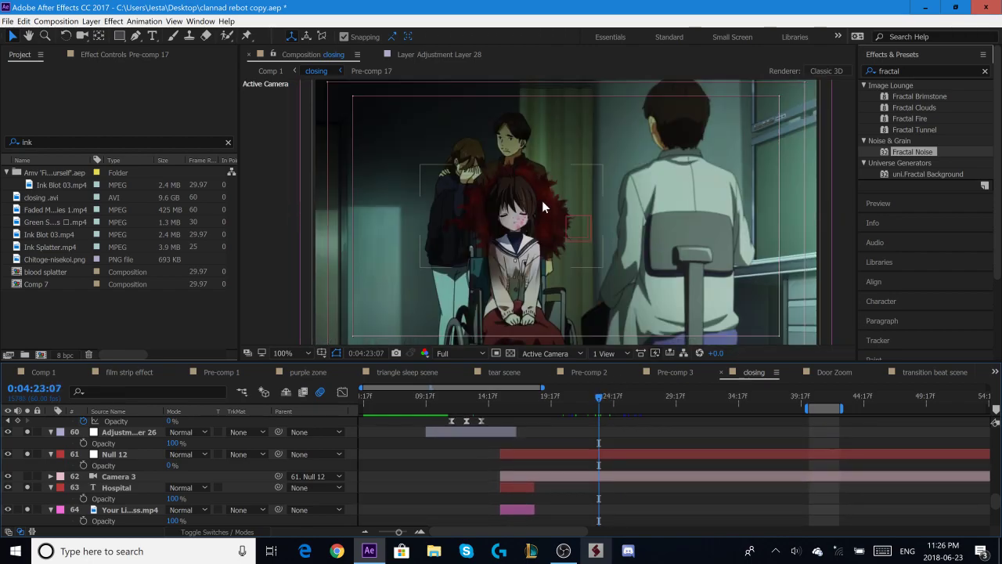
- Create a 1280 × 720 composition at 29.97 fps and add the Ink Blot 03.mp4 footage to it
right_click(128, 304)
left_click(160, 310)
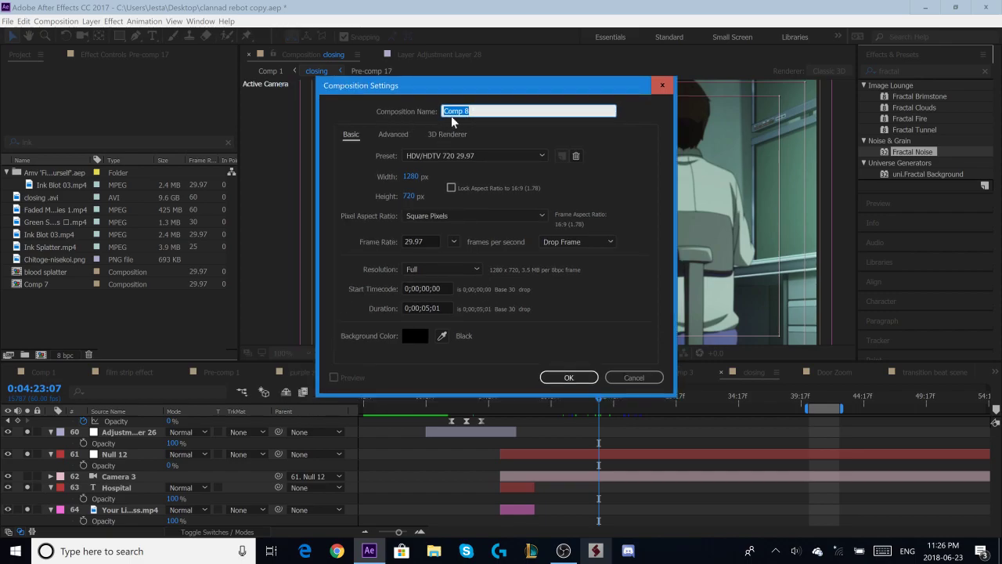
left_click(578, 379)
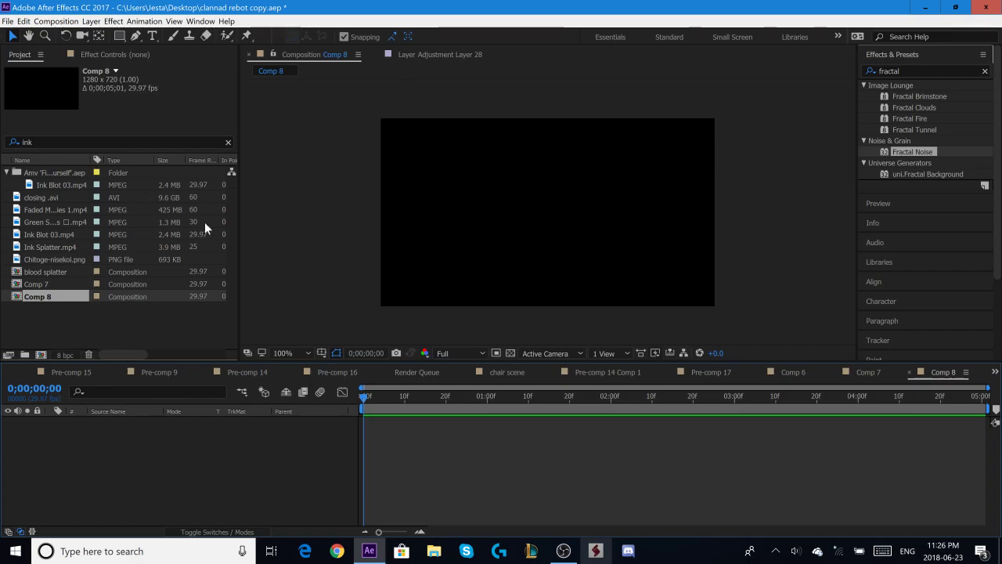
mouse_move(60, 186)
left_mouse_down()
mouse_move(113, 193)
mouse_move(262, 433)
left_mouse_up()
- Examine how the ink blot spreads over the first four seconds of the Comp 8 timeline
mouse_move(438, 406)
left_mouse_down()
mouse_move(906, 394)
mouse_move(318, 411)
left_mouse_up()
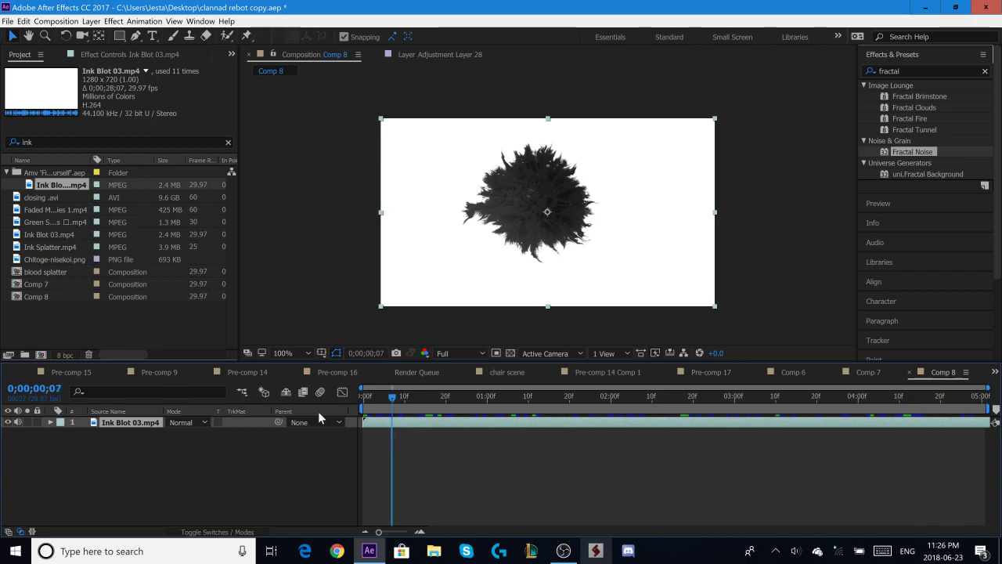
left_click(524, 402)
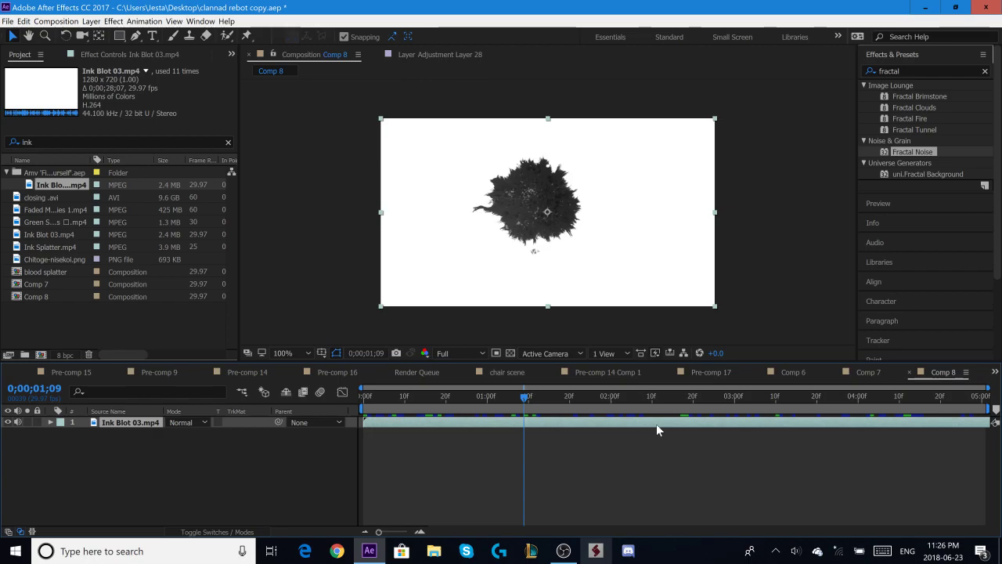
mouse_move(586, 403)
left_mouse_down()
mouse_move(933, 415)
mouse_move(387, 415)
mouse_move(751, 428)
left_mouse_up()
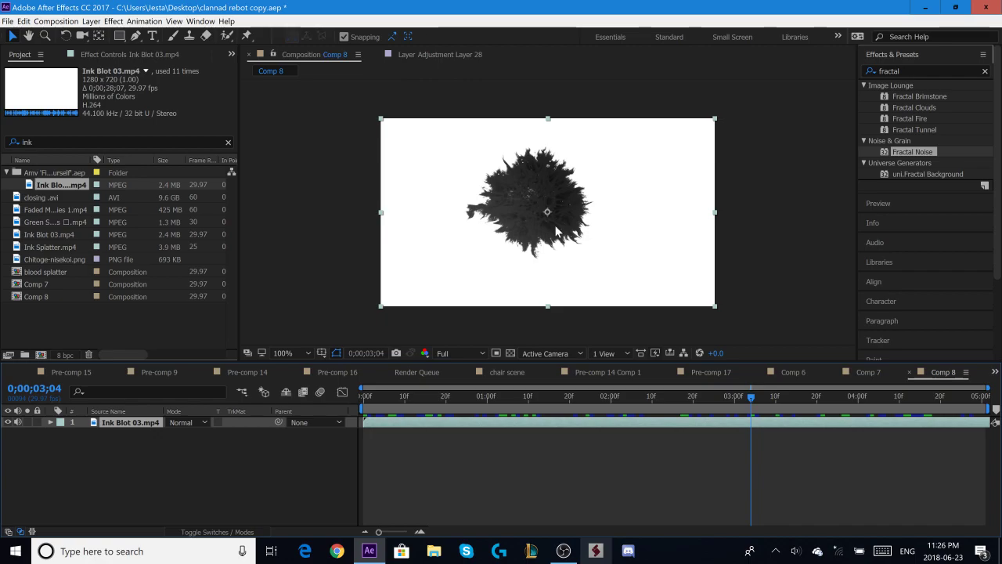
mouse_move(828, 402)
left_mouse_down()
mouse_move(931, 402)
mouse_move(779, 402)
left_mouse_up()
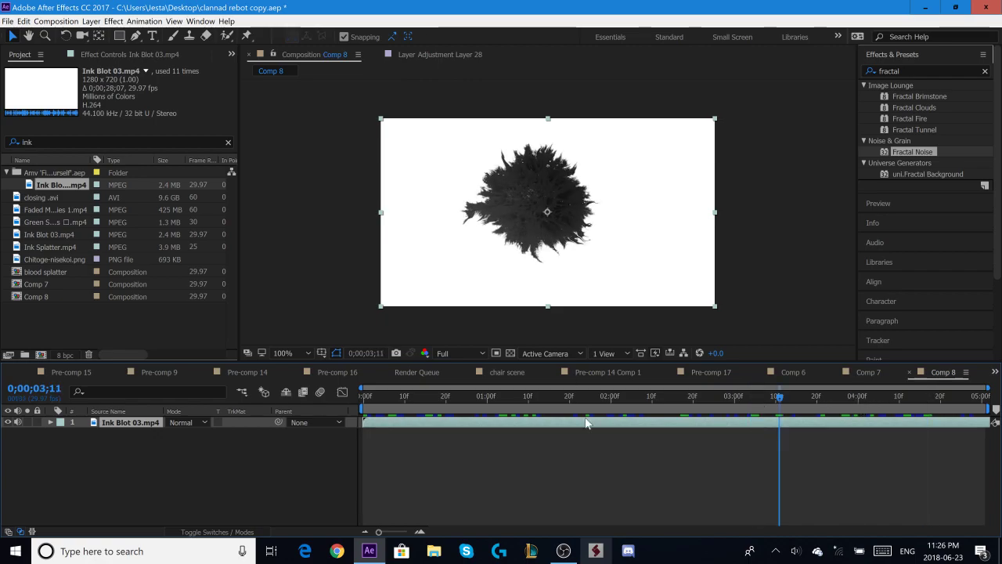
left_click_drag(586, 418, 556, 418)
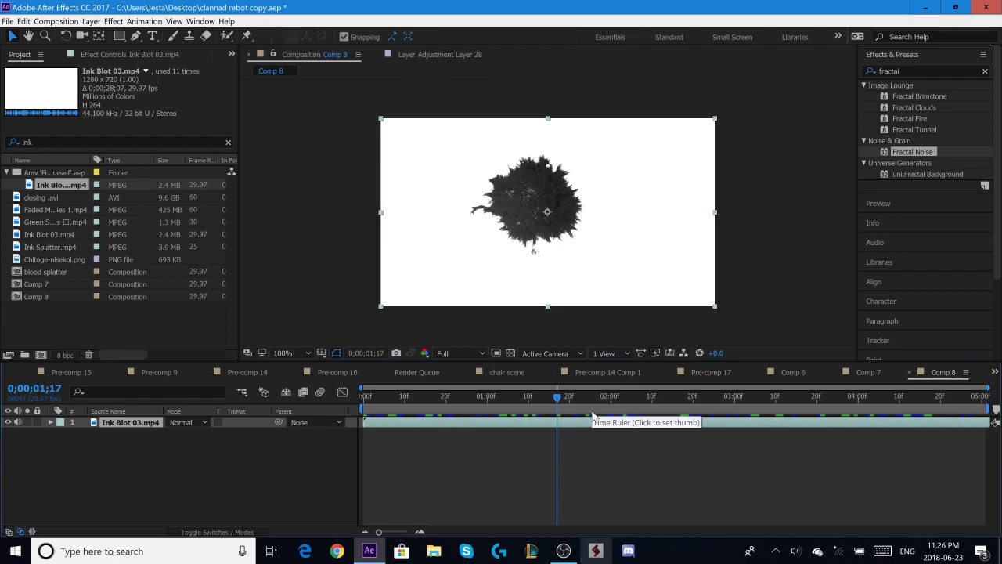
left_click_drag(599, 418, 826, 425)
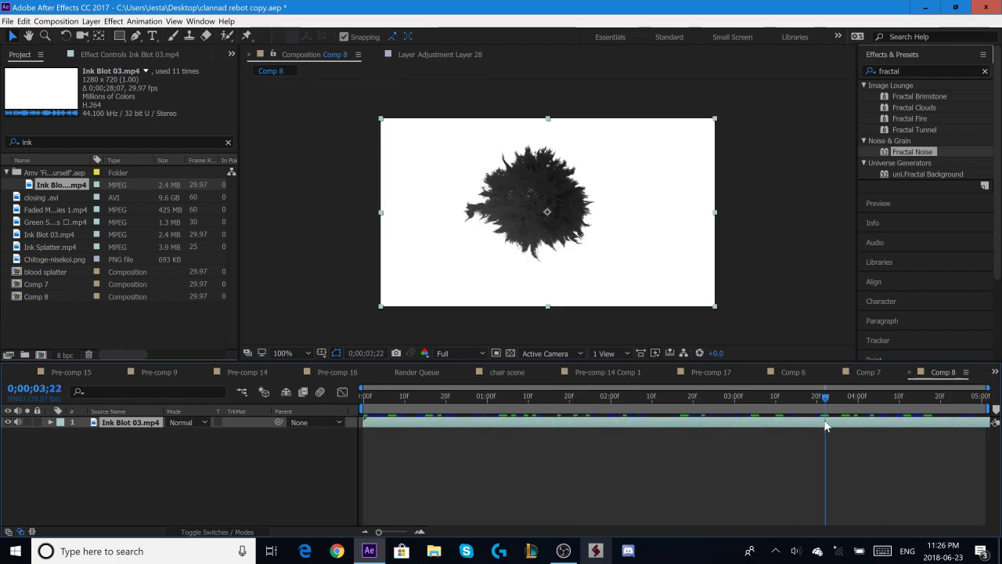
mouse_move(750, 407)
left_mouse_down()
mouse_move(379, 432)
mouse_move(651, 432)
mouse_move(741, 443)
mouse_move(486, 435)
left_mouse_up()
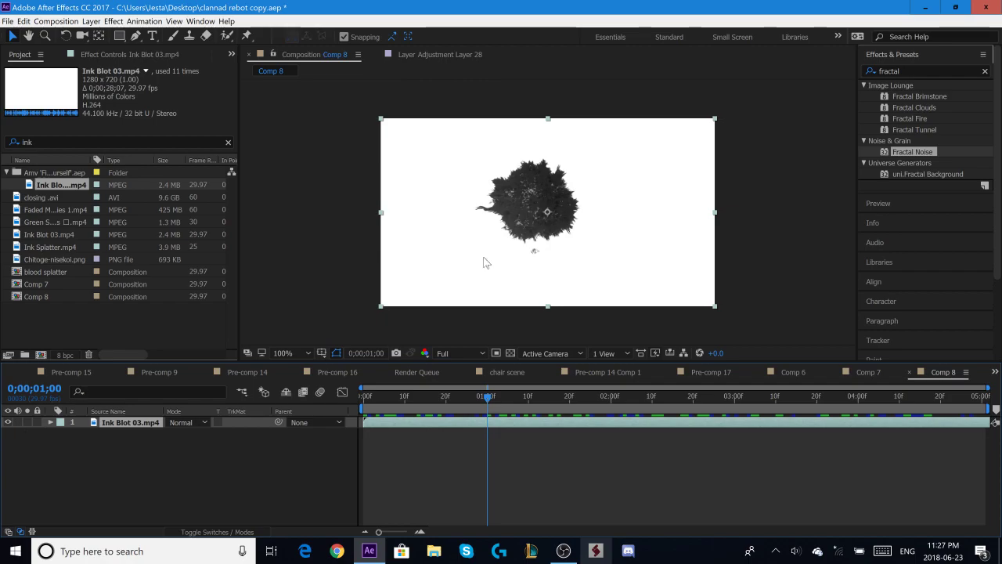
left_click(490, 397)
left_click(635, 397)
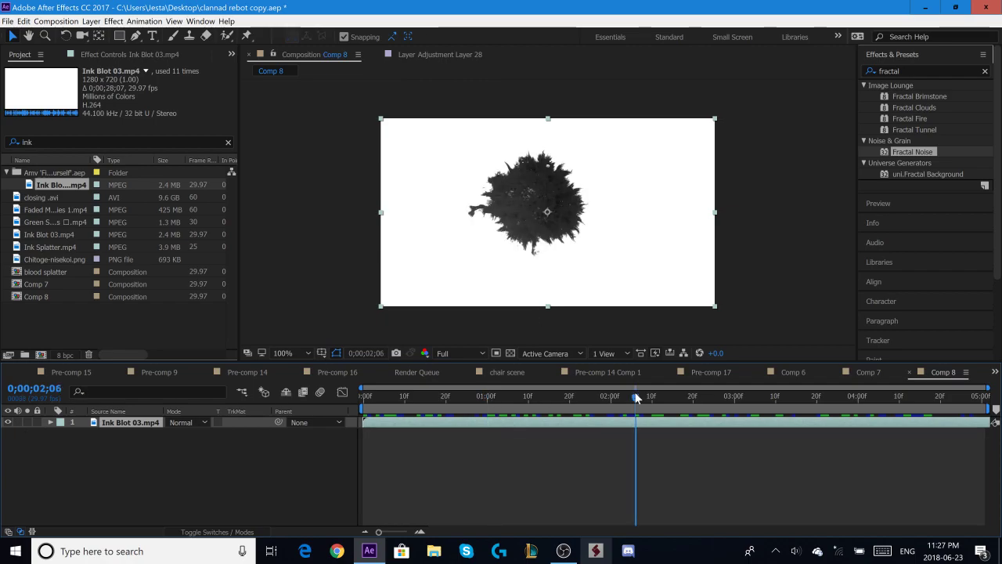
- Hide the Ink Blot 03.mp4 layer and create a 1280 × 720 solid in dark red 8A0C0C
left_click(8, 423)
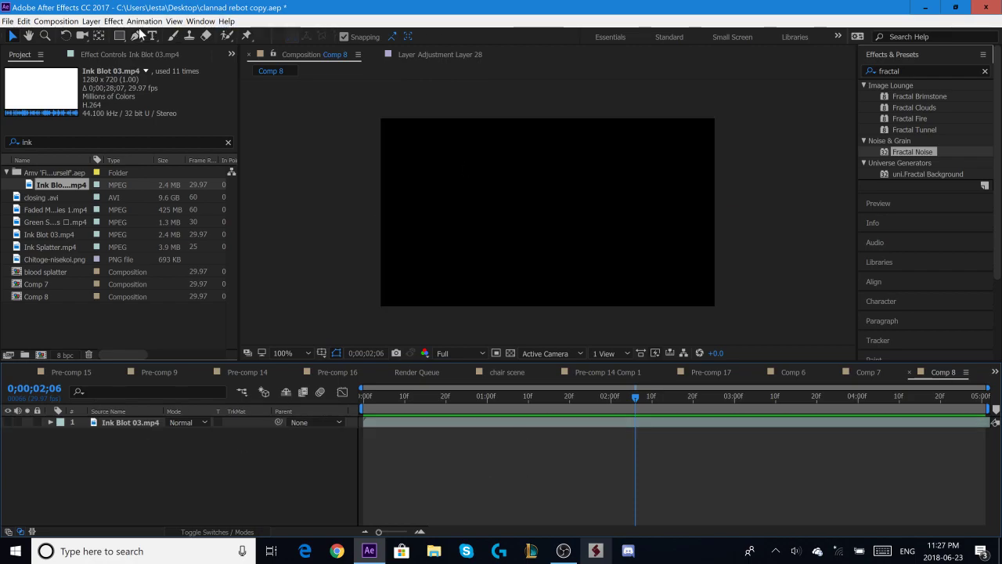
left_click(91, 21)
mouse_move(91, 34)
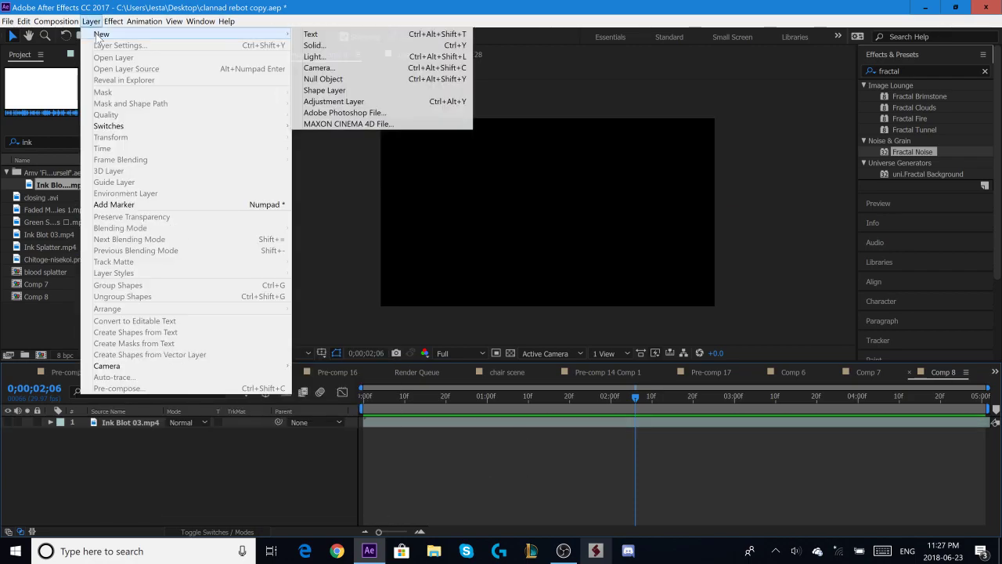
left_click(357, 46)
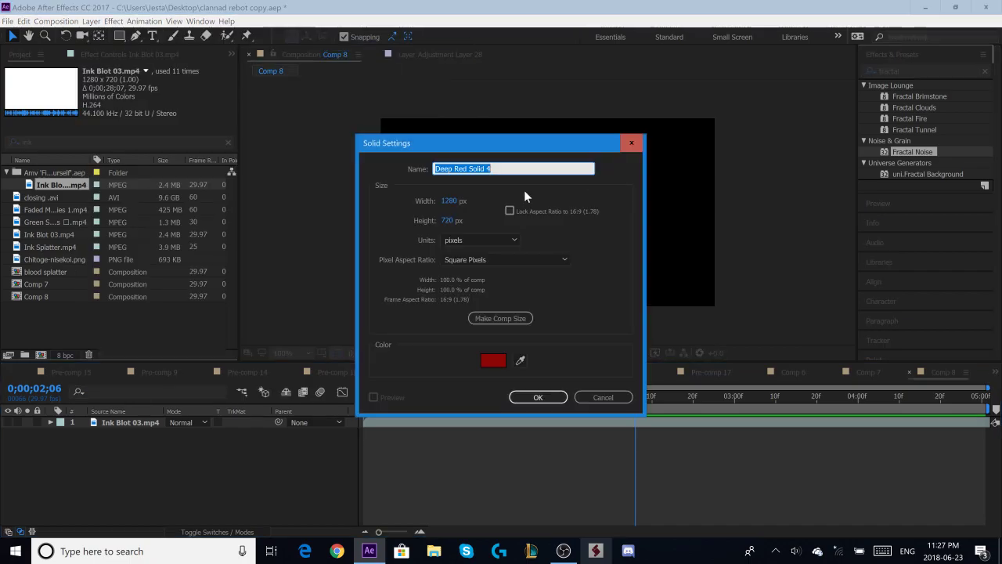
left_click(493, 360)
left_click_drag(500, 287, 495, 273)
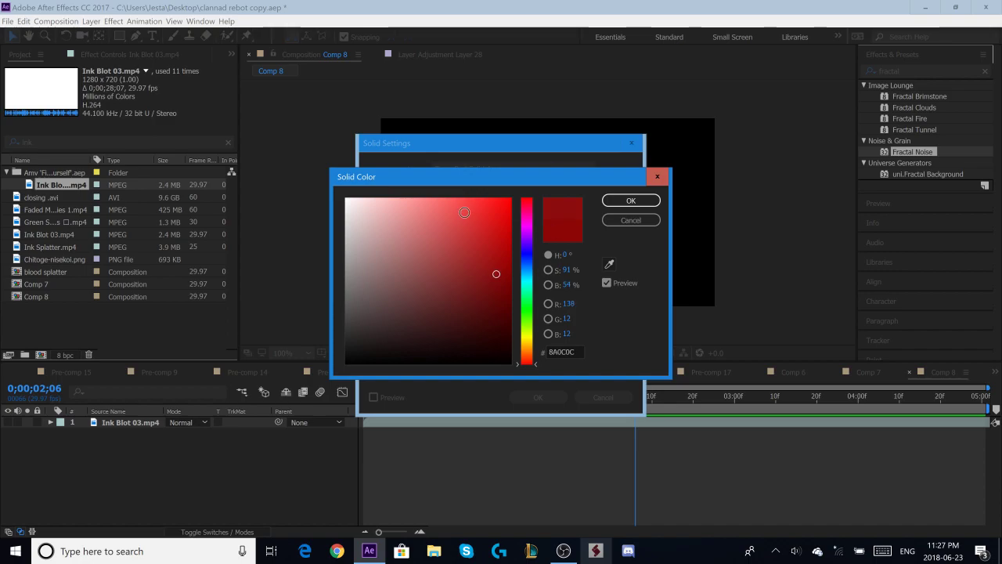
left_click(624, 205)
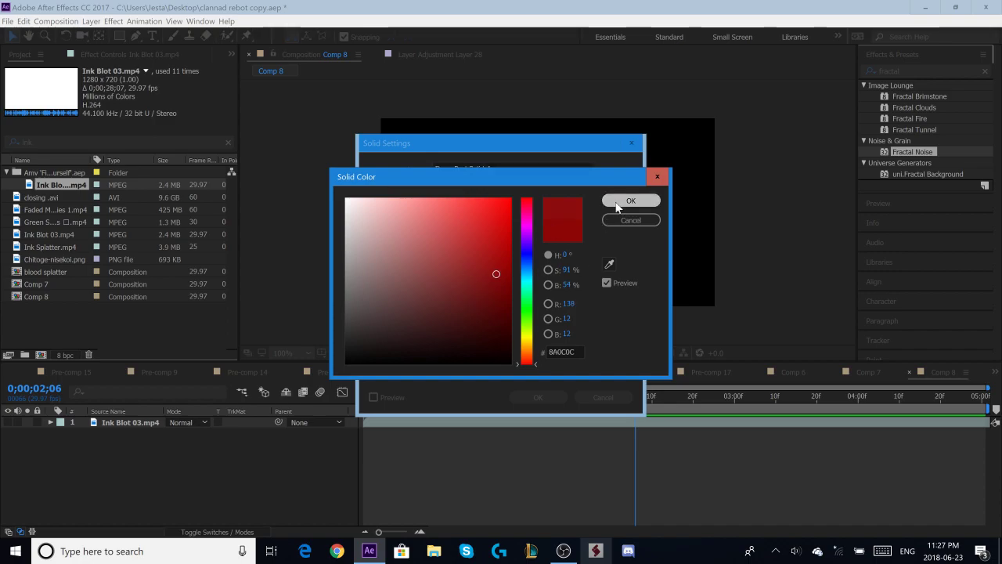
left_click(537, 396)
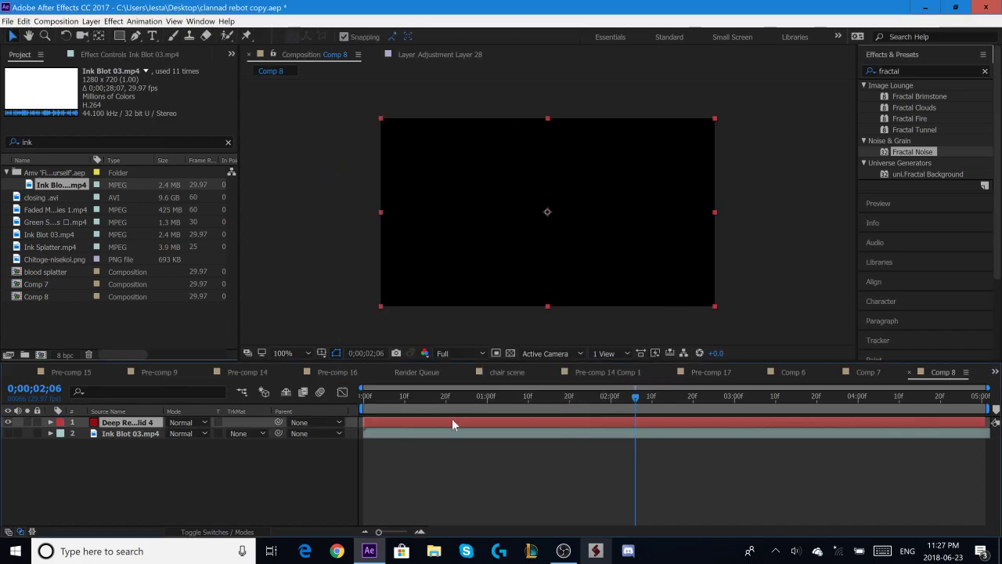
- Apply Fractal Noise to the red solid with blending mode Multiply, contrast 128 and complexity 8.3
left_click(921, 70)
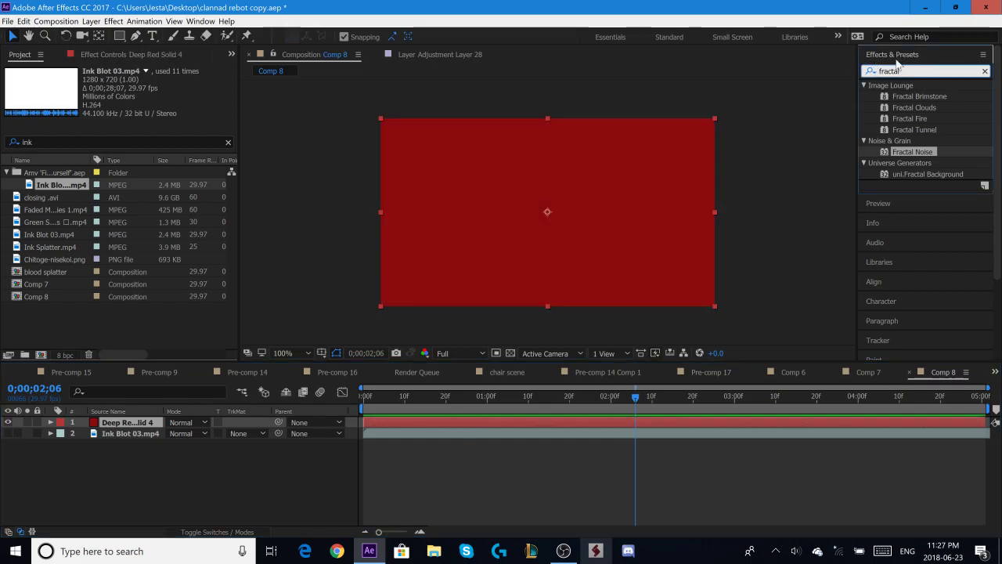
left_click_drag(912, 152, 574, 421)
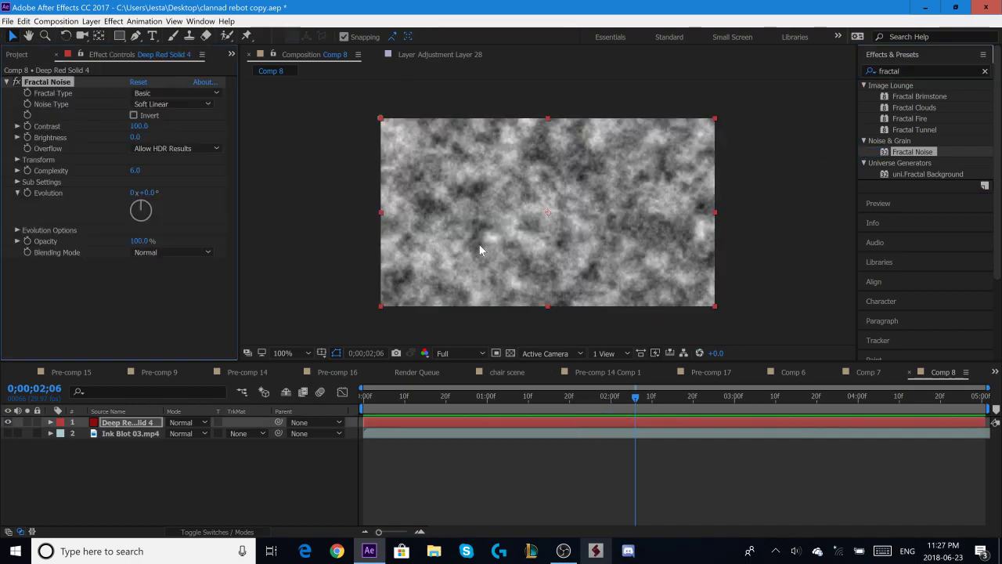
left_click(194, 255)
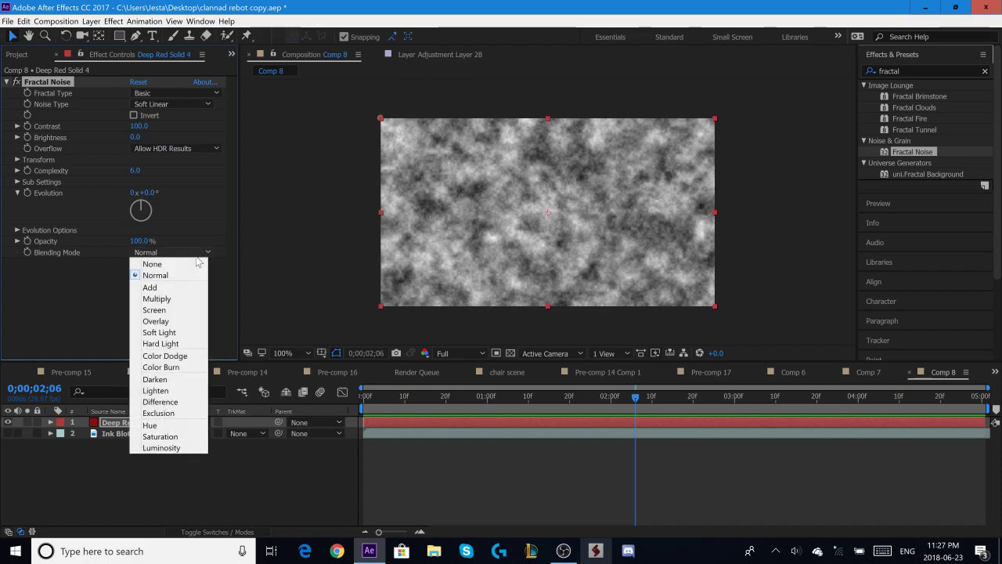
left_click(175, 300)
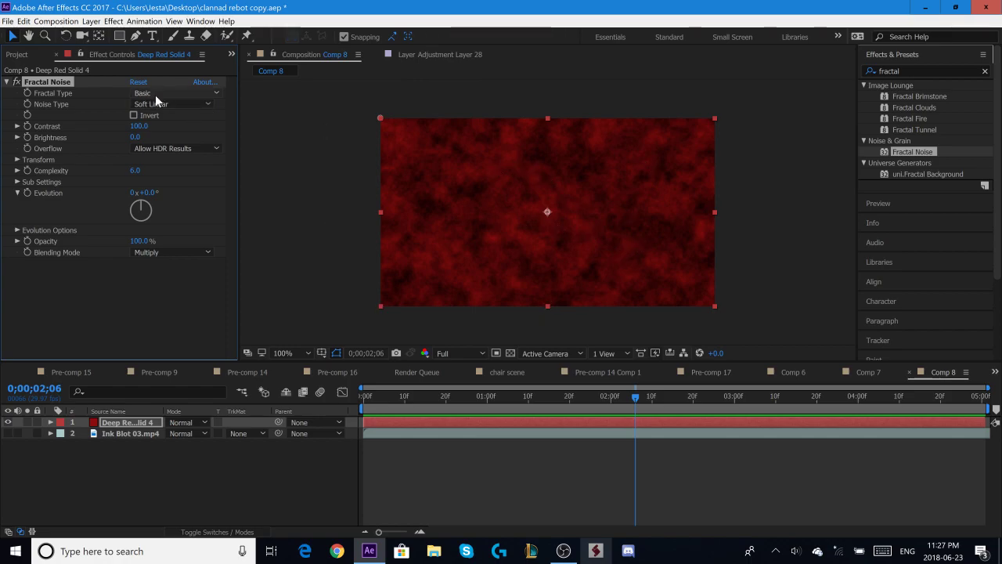
left_click_drag(139, 126, 157, 128)
left_click_drag(137, 178, 288, 182)
- Animate the Fractal Noise evolution with the expression time*(100) and preview the motion across the composition
left_click(28, 192, "alt")
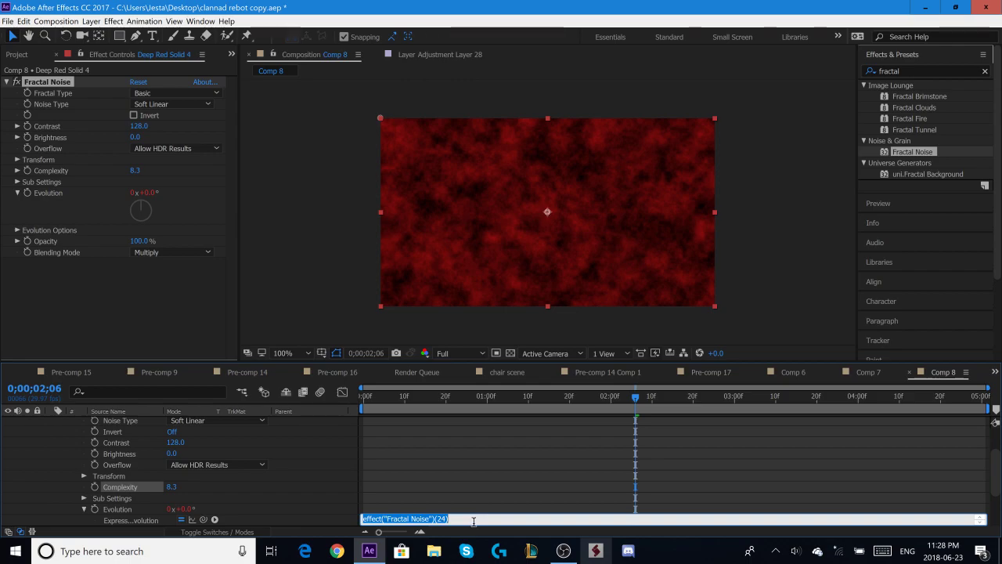
key("BackSpace")
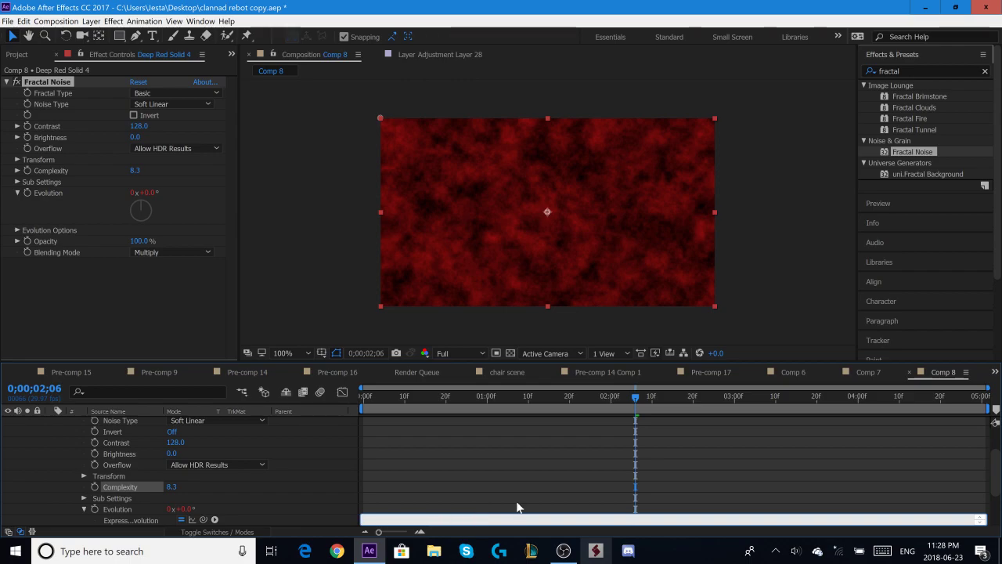
type("time*(1")
key("Return")
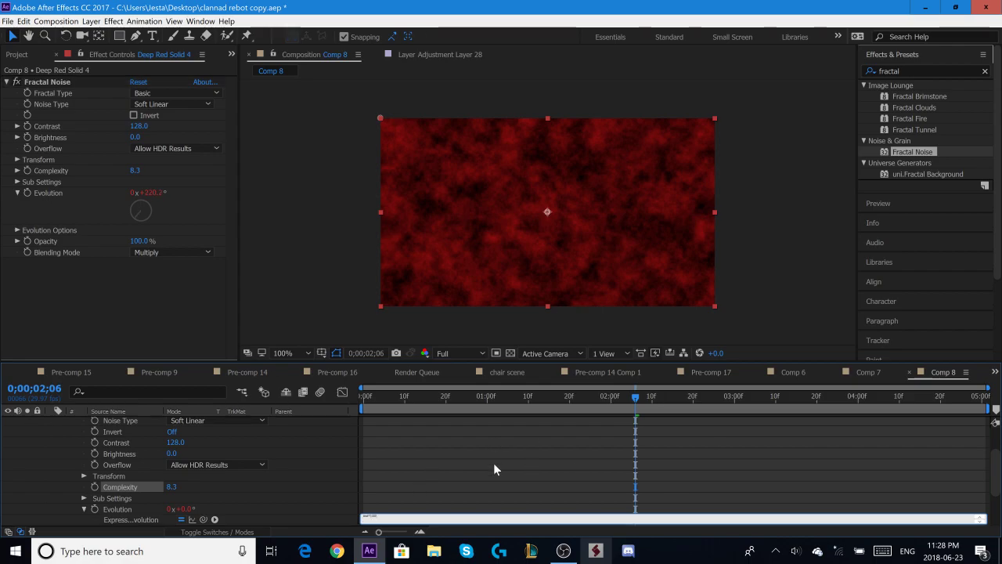
left_click(493, 464)
left_click_drag(630, 401, 400, 405)
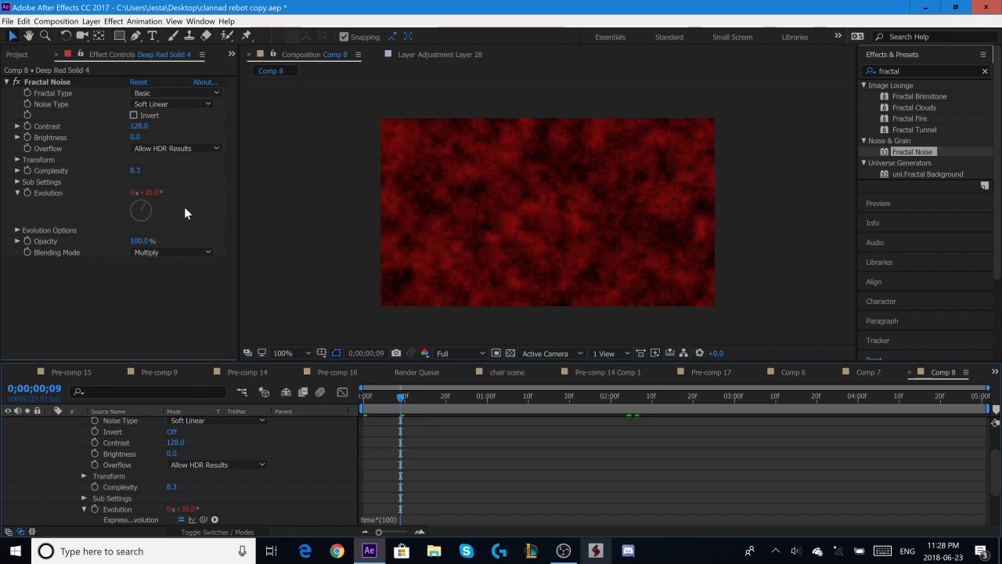
left_click_drag(399, 400, 709, 411)
left_click_drag(822, 415, 475, 440)
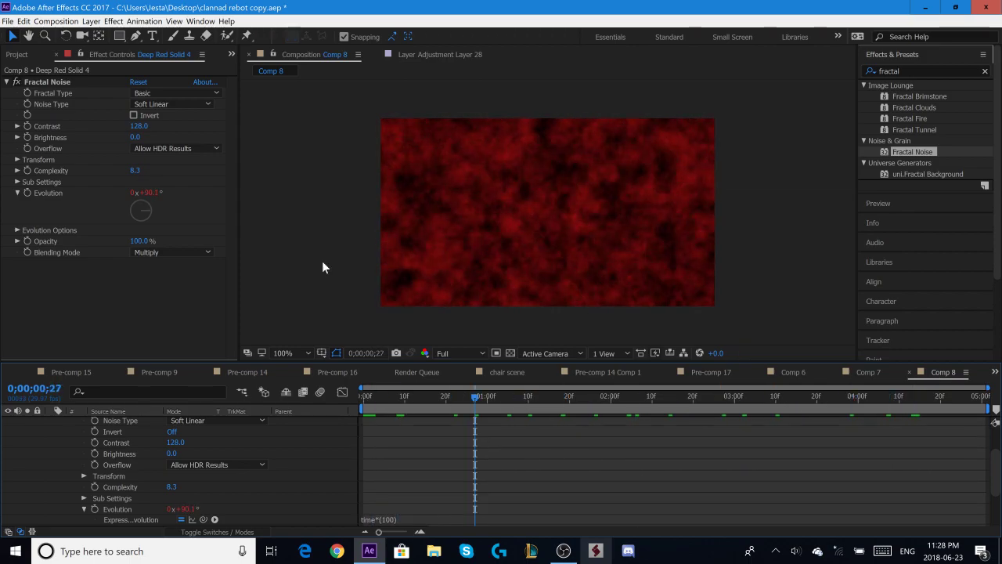
- Set the Fractal Noise transform scale to 192 and collapse the red solid's properties in the timeline
left_click(20, 160)
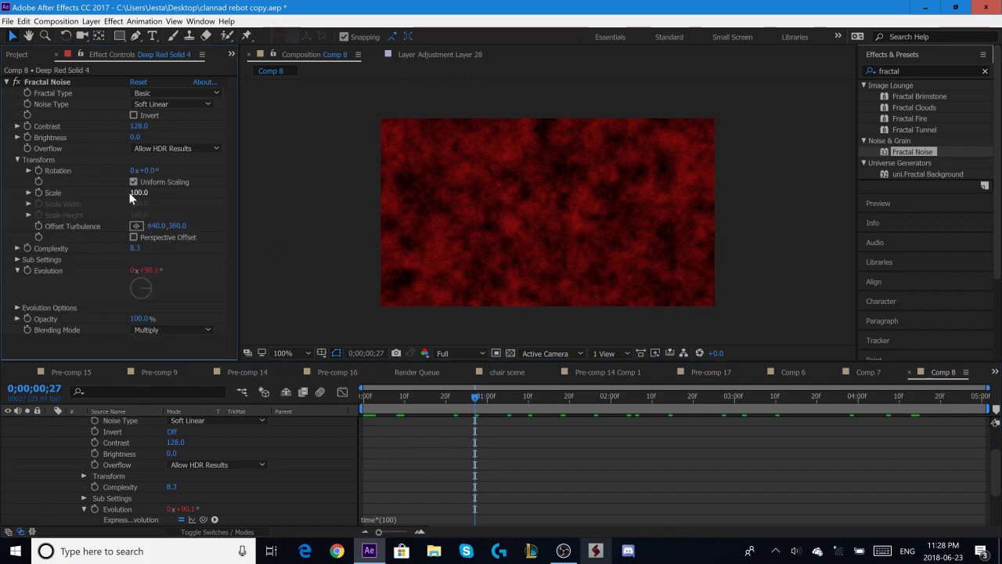
left_click_drag(137, 192, 198, 192)
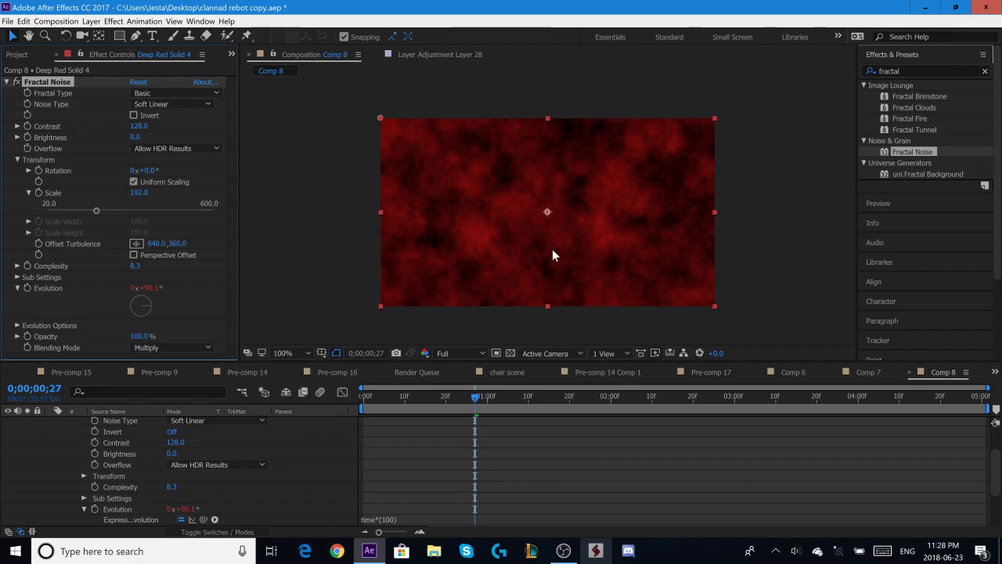
scroll(171, 488, "up", 2)
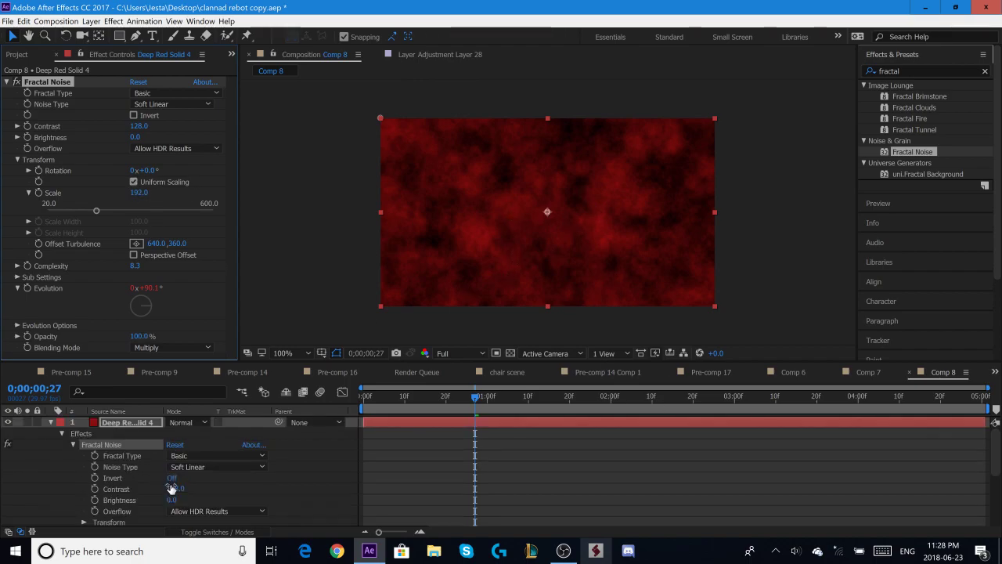
left_click(52, 423)
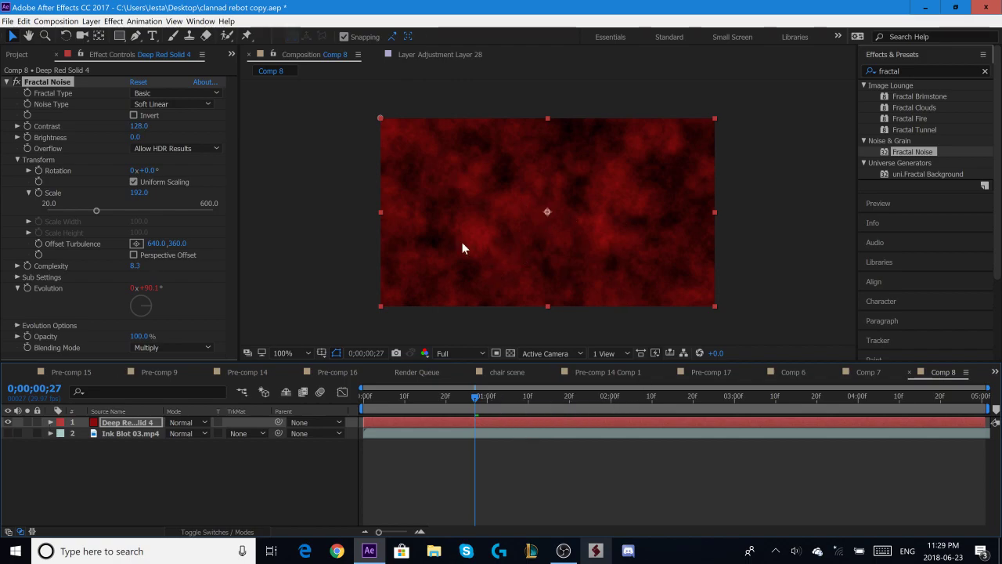
- Place the red solid below Ink Blot 03.mp4, set its track matte to Luma Inverted Matte, and check the result around 0;00;04;10
left_click_drag(135, 424, 129, 447)
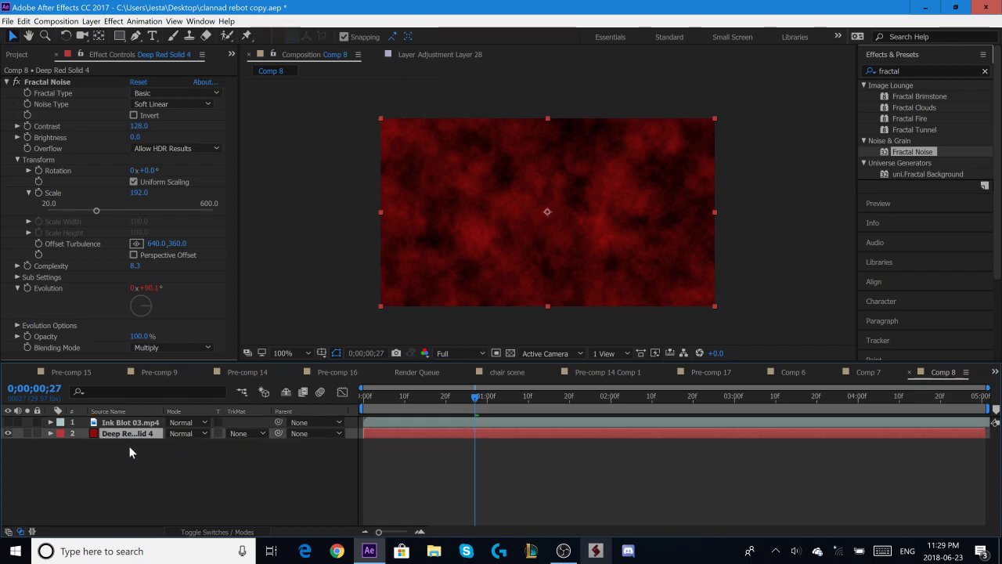
left_click(243, 434)
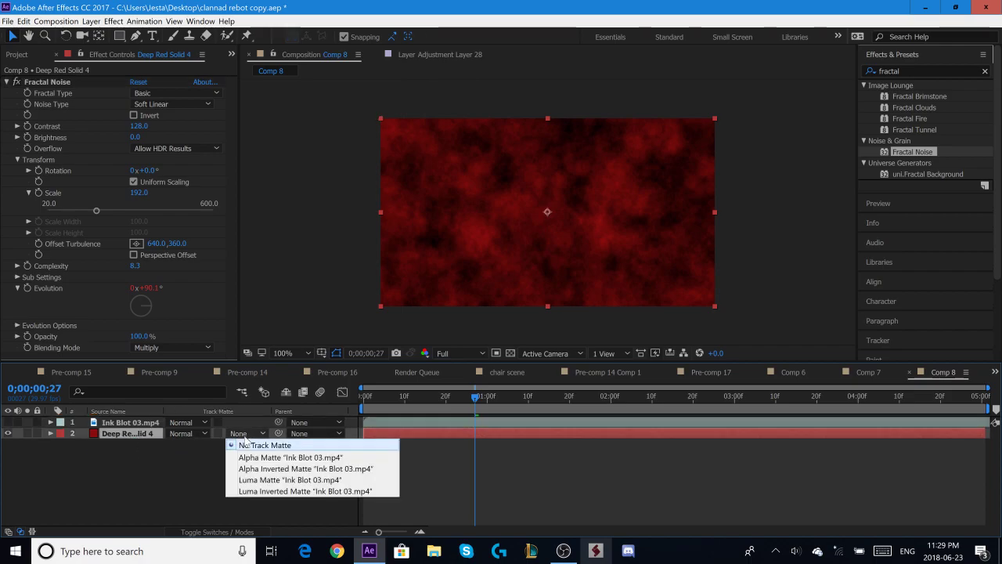
left_click(263, 491)
left_click_drag(499, 415, 898, 439)
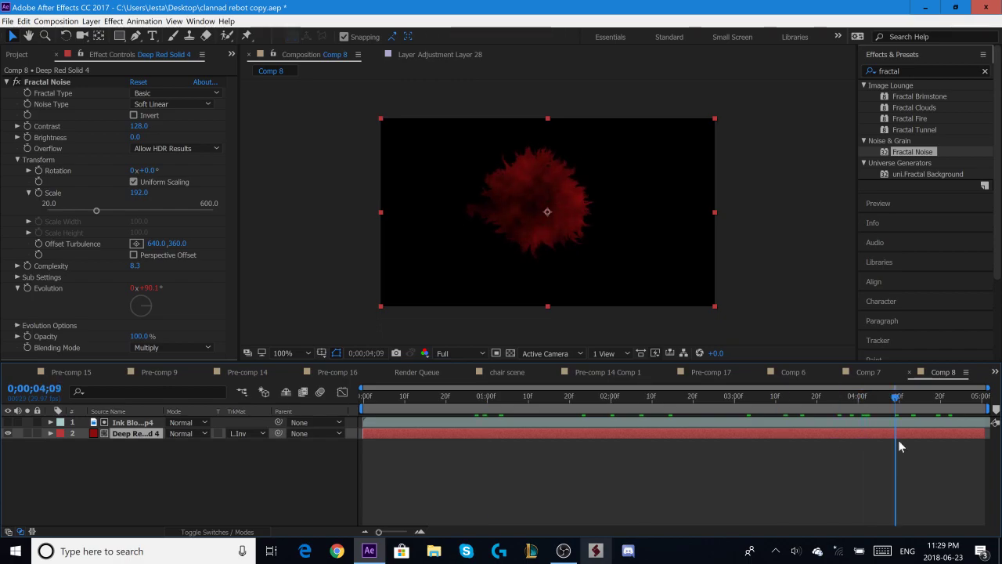
scroll(595, 237, "up", 1)
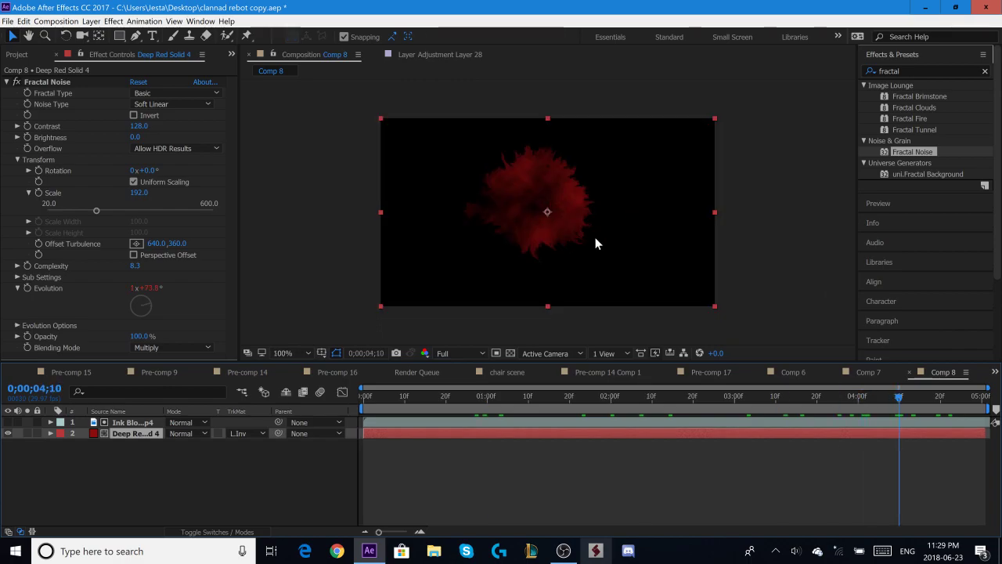
- Apply Curves to the red solid, shape the RGB curve into a gentle S with darker shadows and brighter highlights, and check several frames
left_click(924, 71)
type("curves")
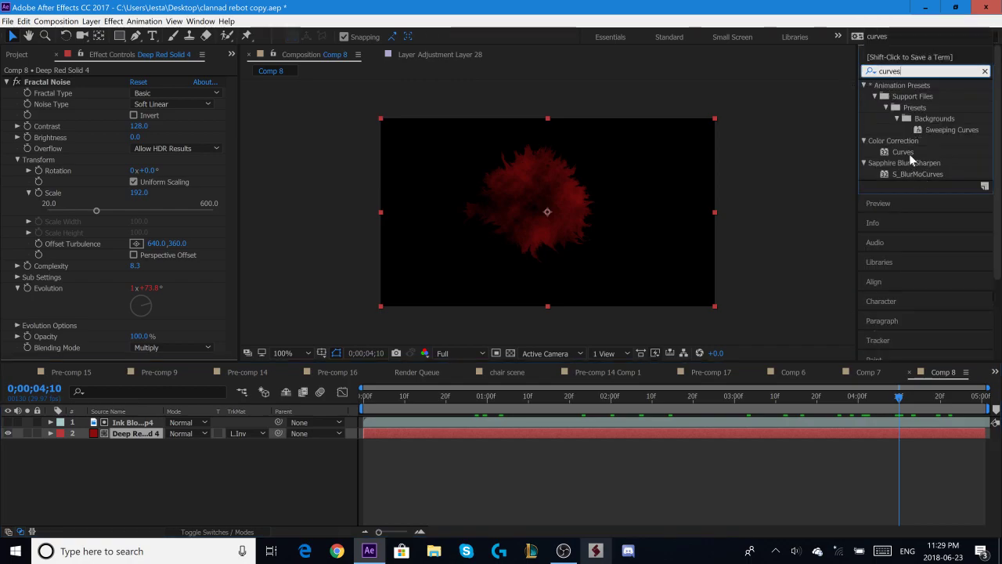
left_click_drag(909, 154, 598, 443)
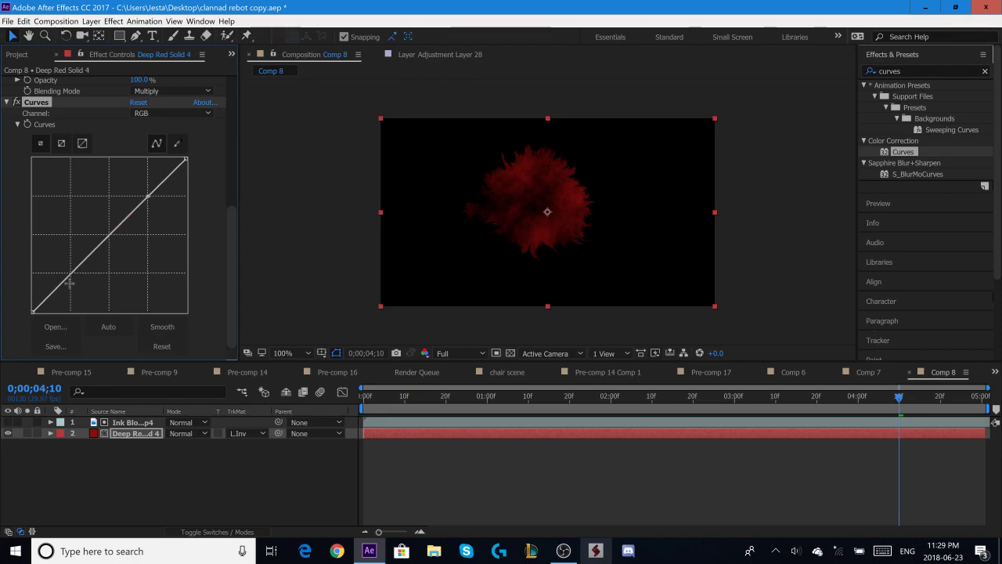
left_click(71, 274)
left_click_drag(71, 274, 79, 282)
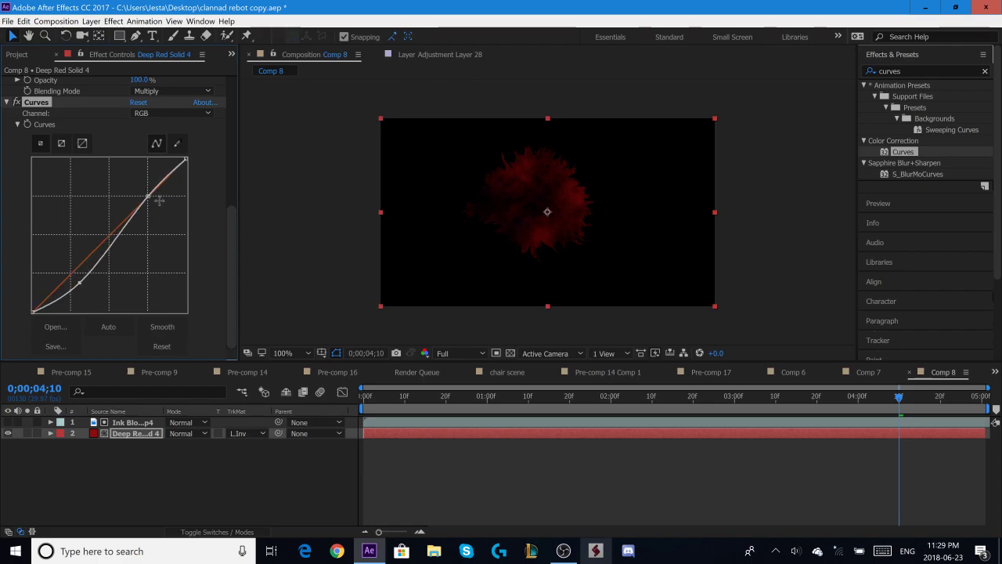
left_click_drag(148, 195, 143, 189)
left_click_drag(80, 284, 75, 281)
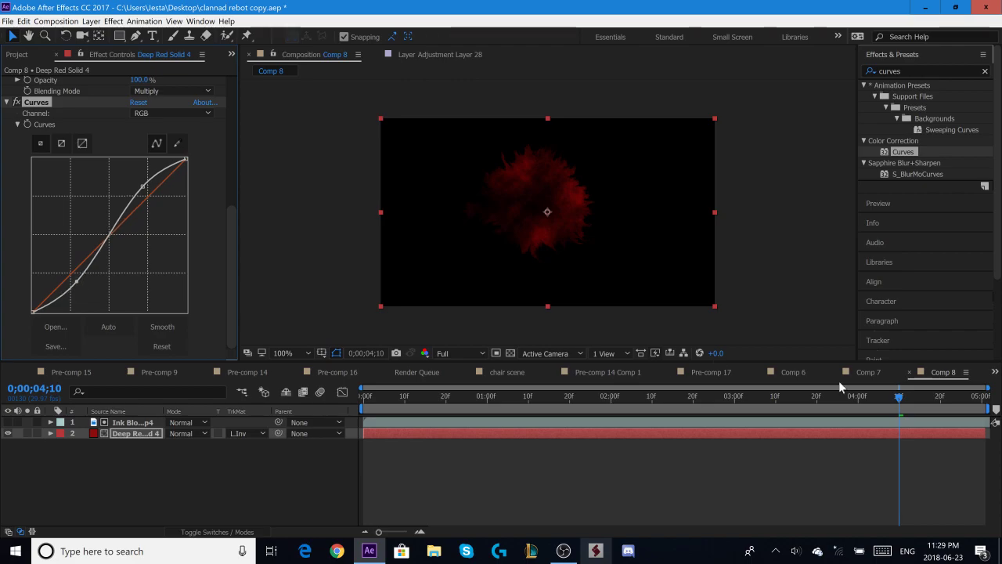
left_click_drag(819, 396, 416, 402)
key("space")
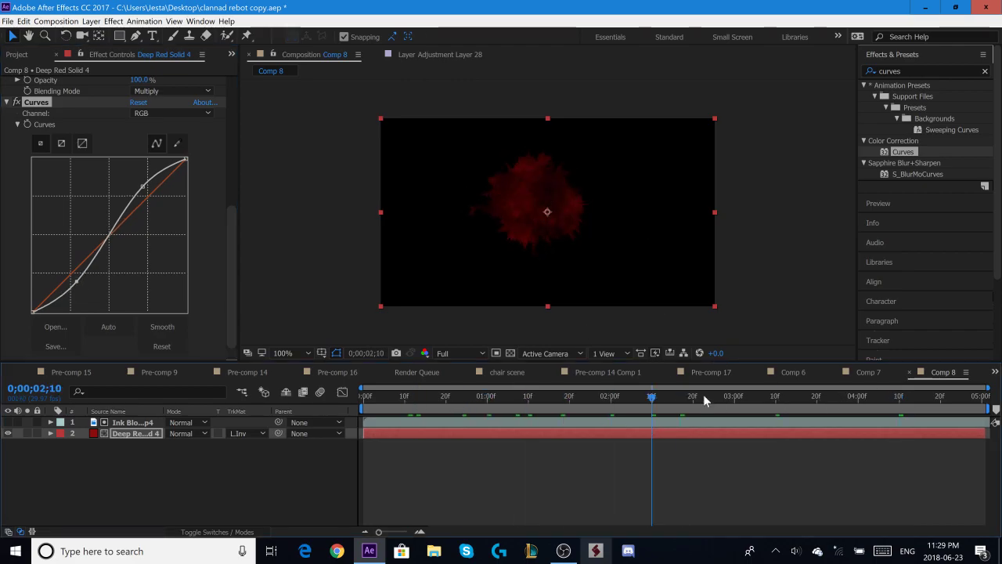
left_click_drag(658, 407, 660, 433)
- Apply S_Glow to the red solid with threshold 0.19 and brightness 1.21
double_click(920, 69)
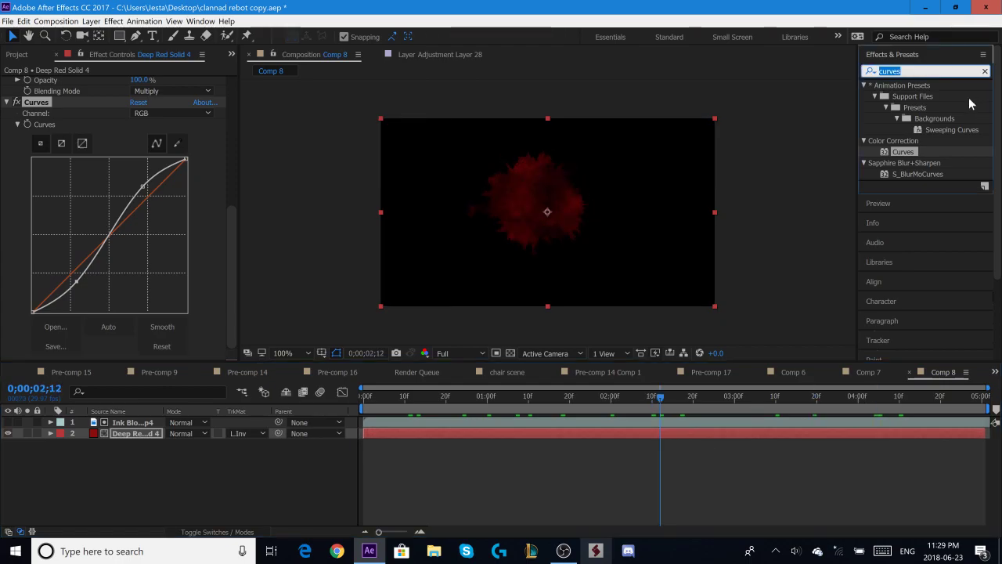
type("glow")
scroll(963, 164, "down", 5)
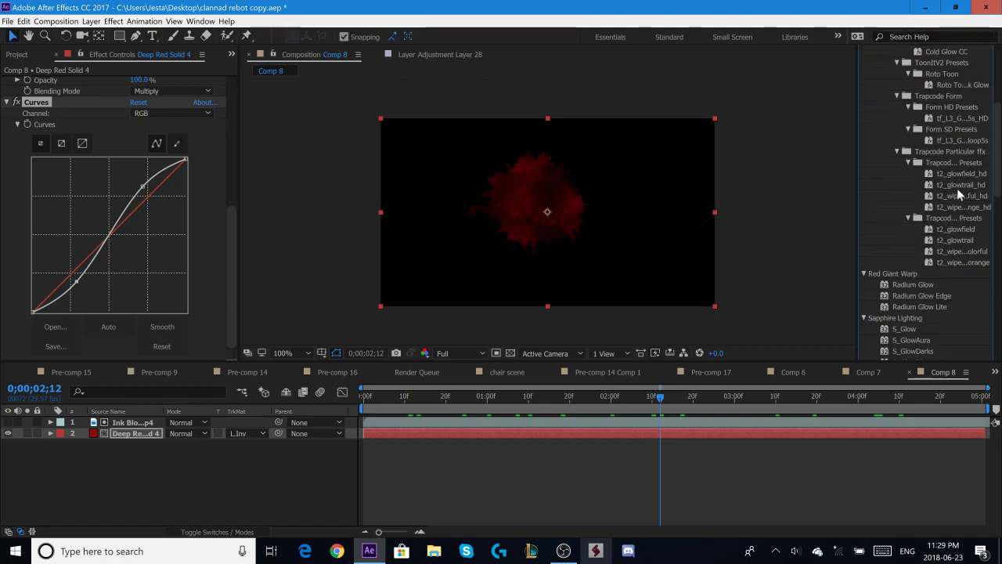
scroll(957, 188, "down", 4)
left_click_drag(928, 206, 602, 434)
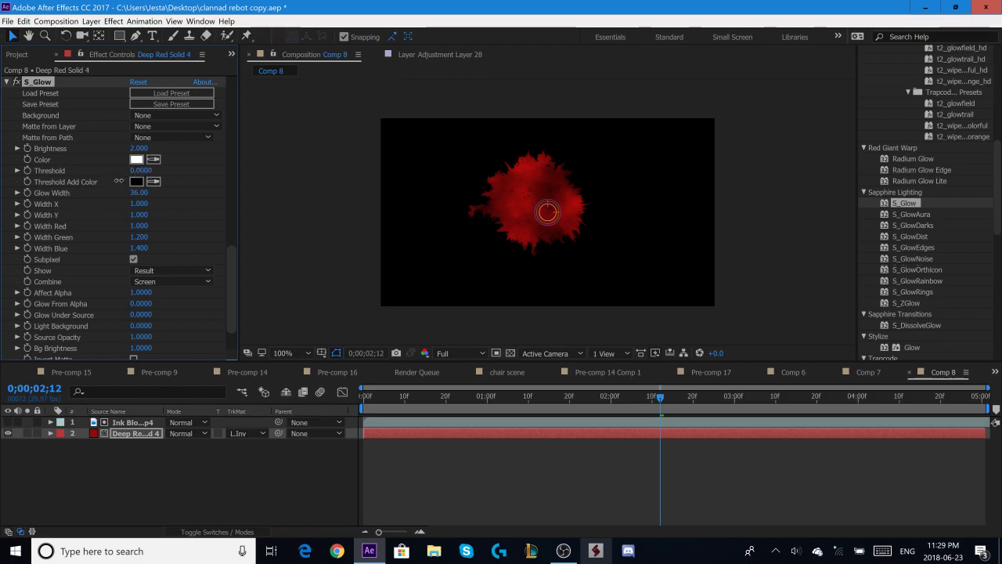
left_click_drag(133, 170, 136, 180)
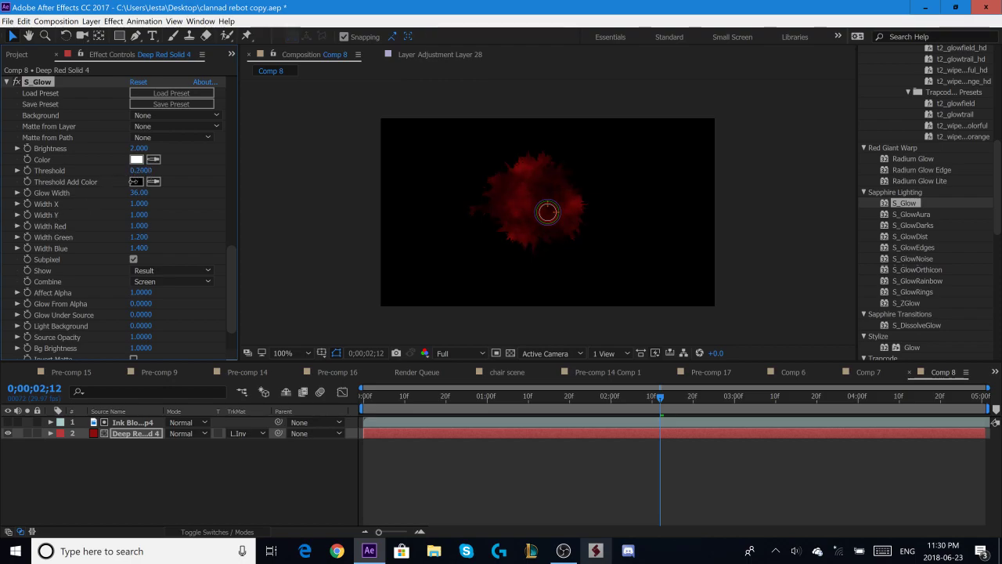
left_click_drag(134, 182, 135, 182)
left_click_drag(122, 158, 104, 165)
scroll(916, 172, "up", 15)
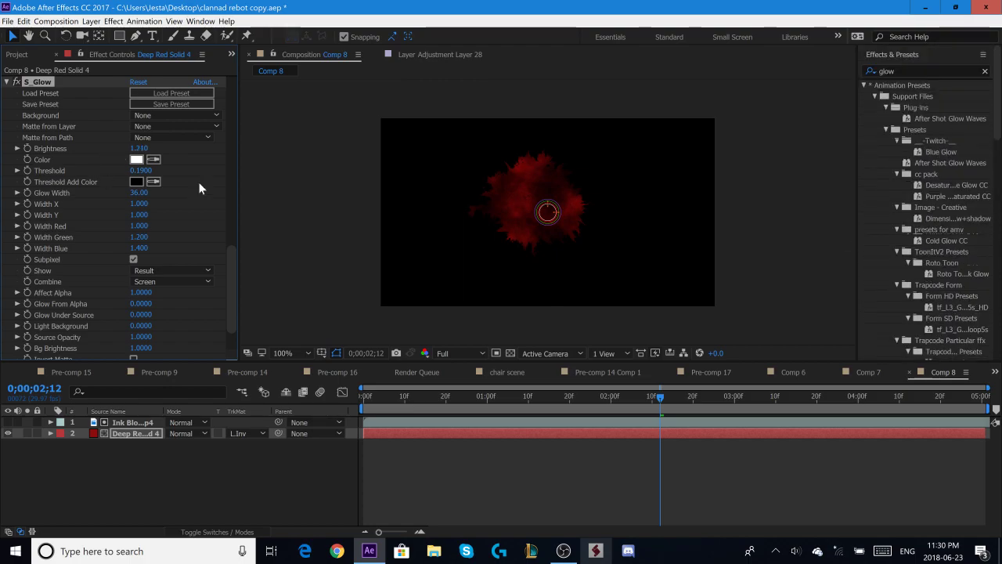
- Play back the glowing red splatter and inspect its spread at several points of the timeline
left_click(902, 54)
left_click(901, 76)
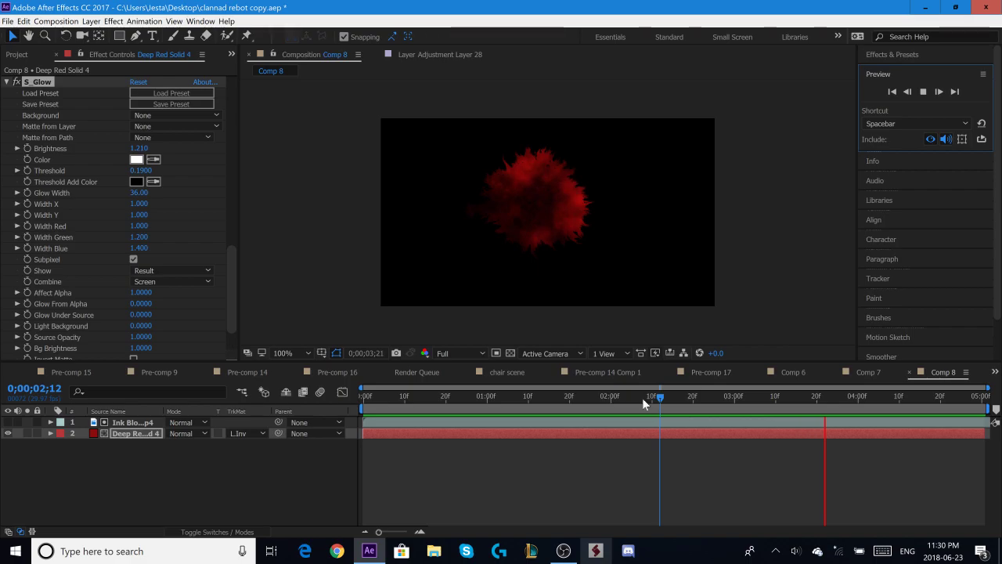
left_click_drag(655, 392, 780, 433)
- Try outto.mp4 from the desktop as a background beneath the red solid, and delete that layer again
left_click(925, 7)
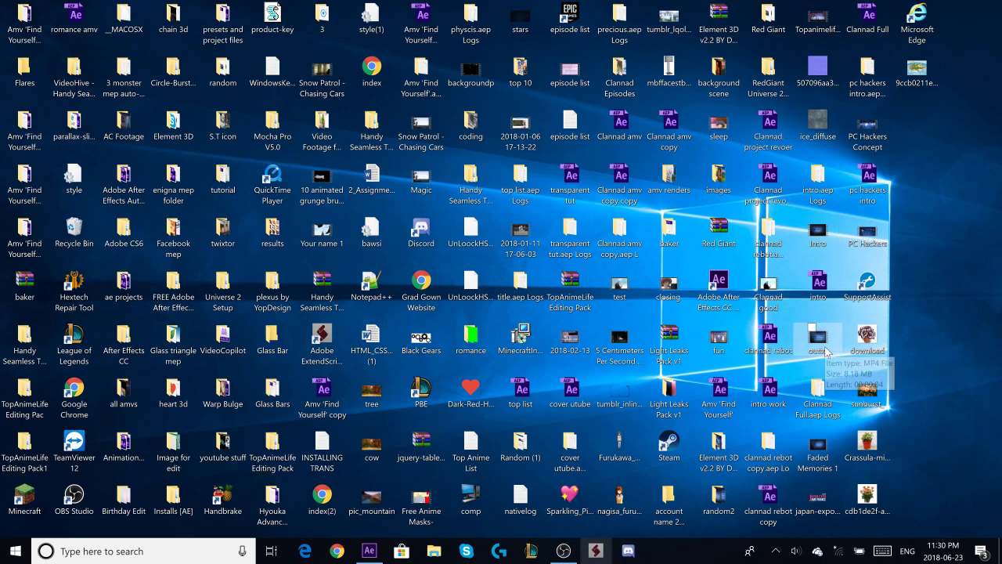
left_click_drag(815, 465, 495, 485)
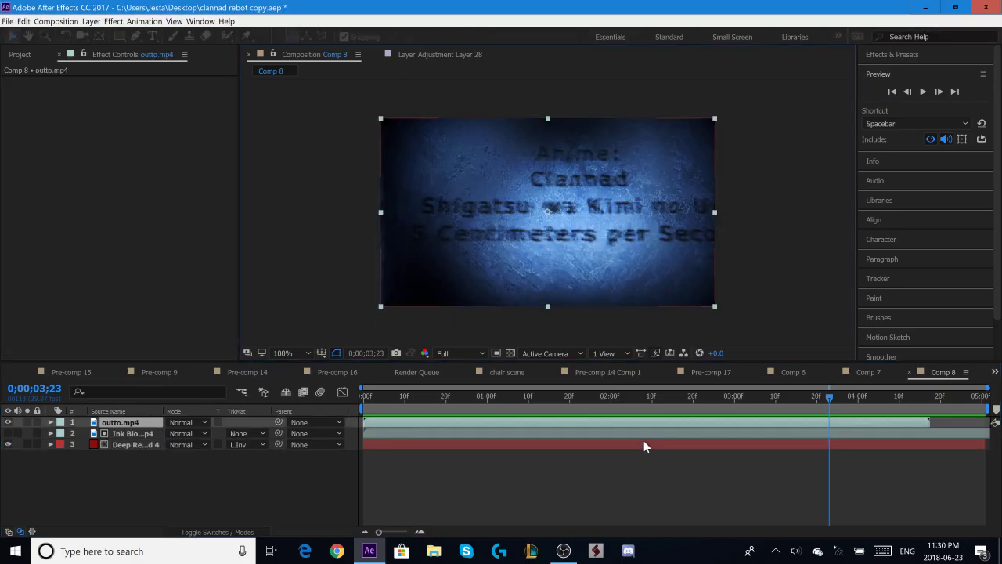
mouse_move(119, 423)
left_mouse_down()
mouse_move(98, 463)
mouse_move(110, 454)
left_mouse_up()
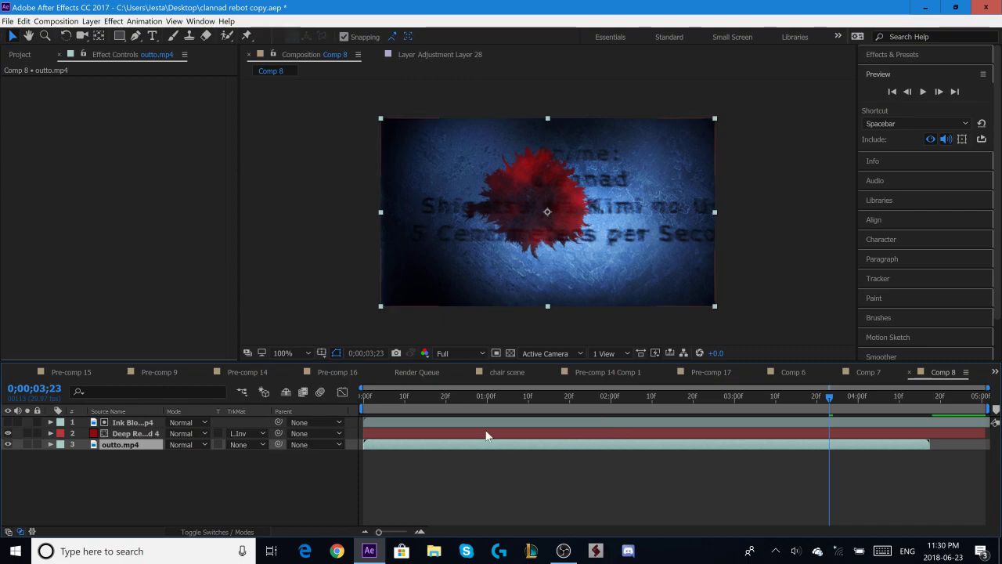
left_click(463, 422)
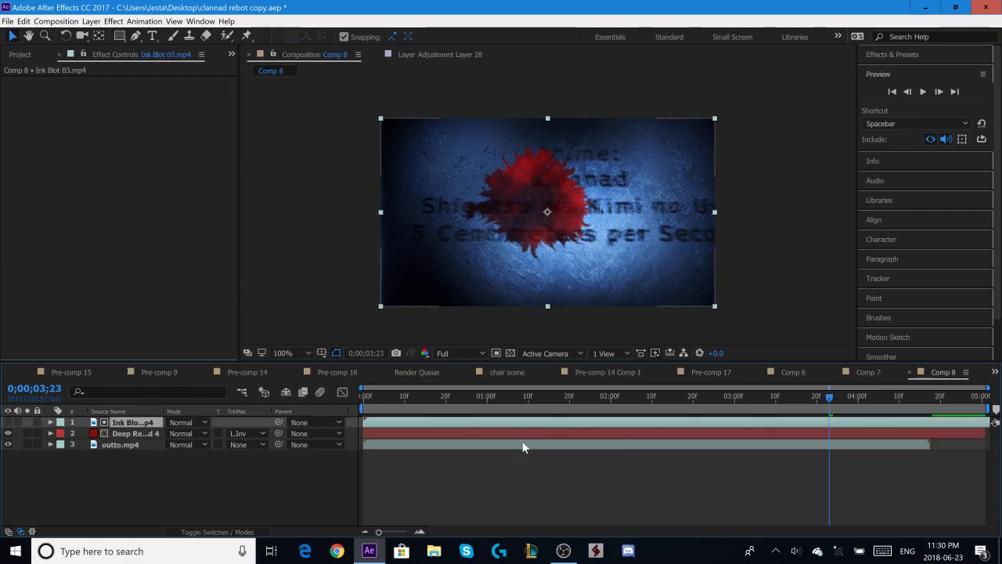
left_click(523, 445)
key("Delete")
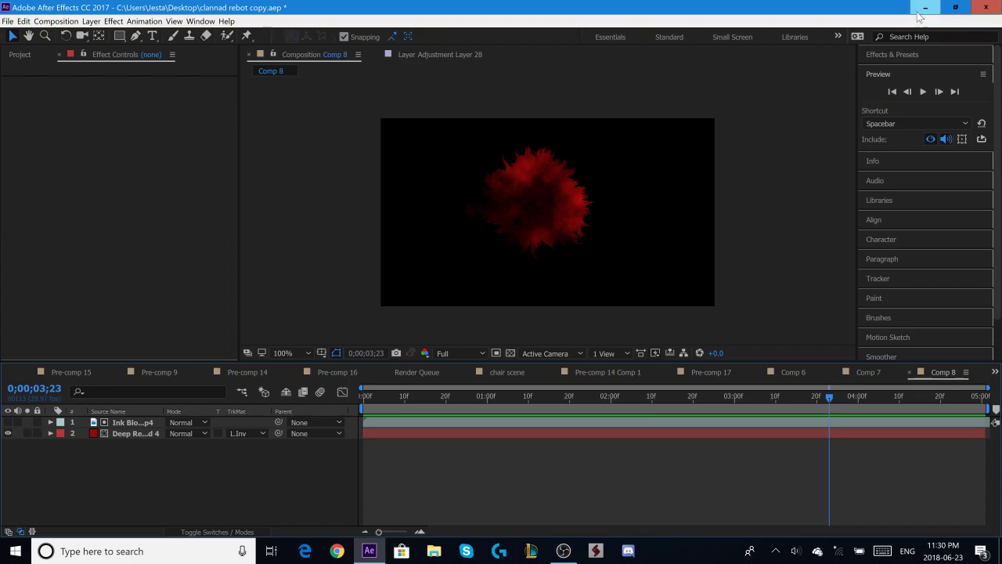
- Add Intro.avi from the desktop to Comp 8 as the bottom layer beneath the red solid
left_click(925, 8)
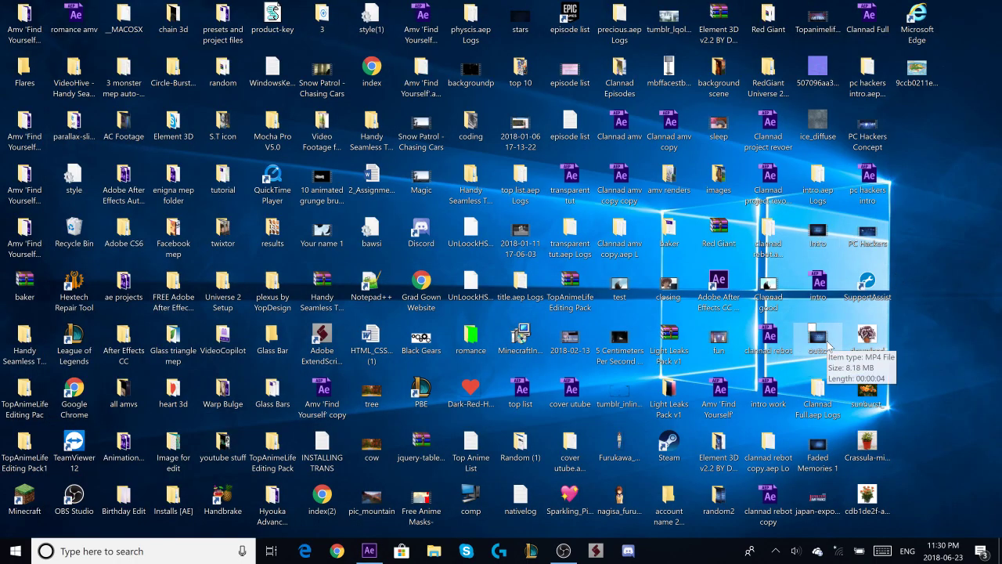
left_click_drag(821, 234, 679, 456)
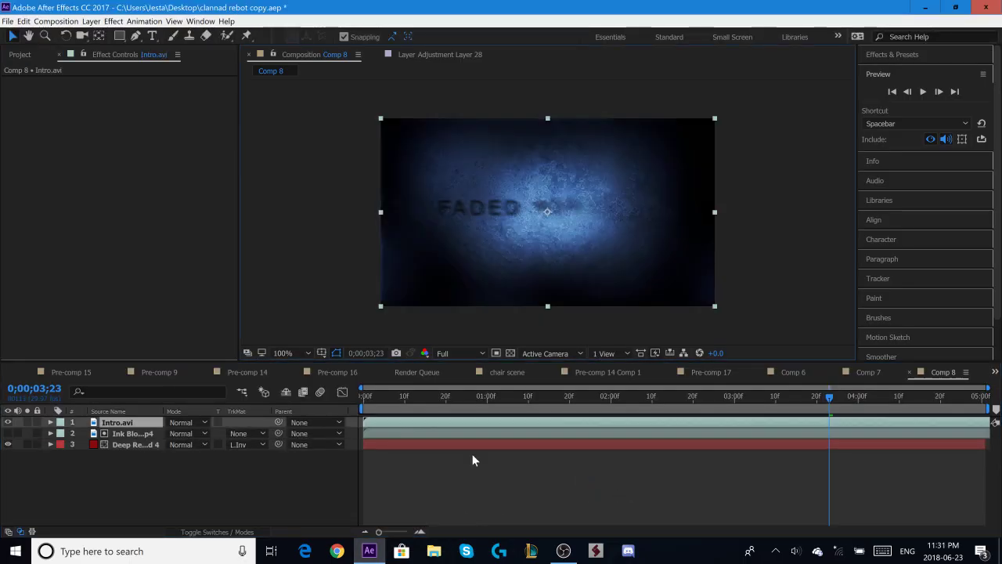
left_click_drag(129, 423, 151, 465)
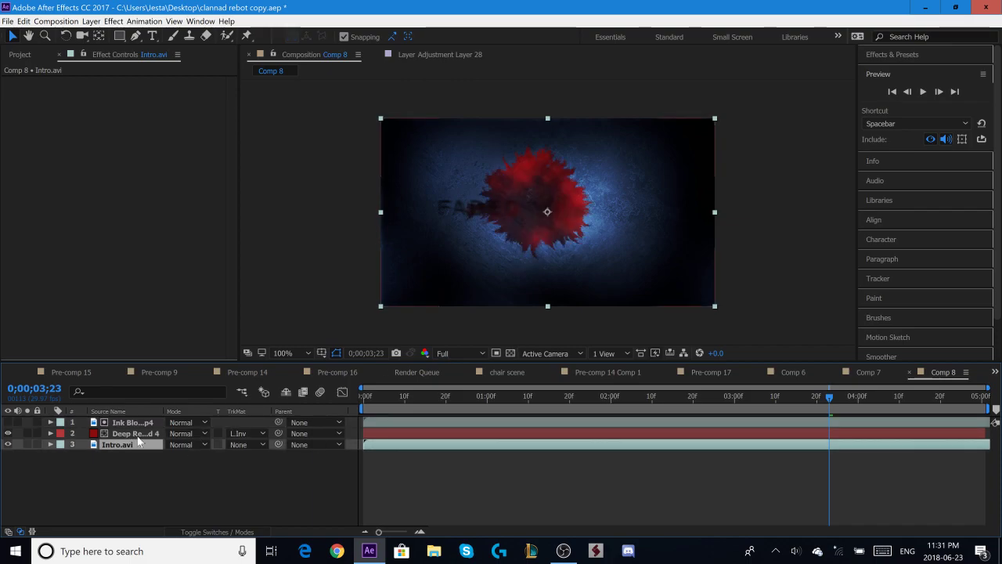
- Try to shift the red solid horizontally with its Position property, and undo the change
left_click(137, 433)
key("p")
left_click_drag(186, 444, 312, 443)
key("ctrl+z")
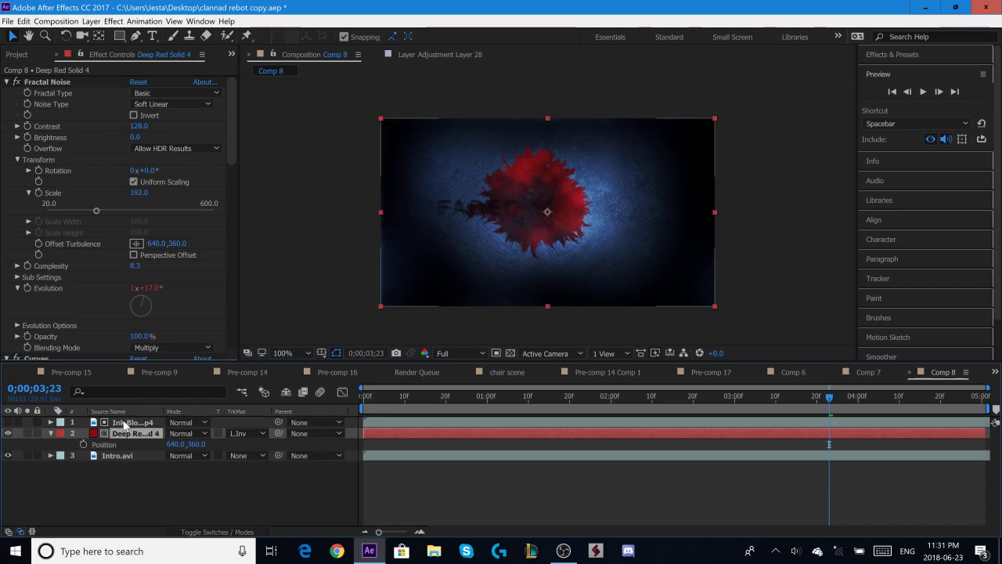
- Pre-compose the ink blot and red solid layers together as Pre-comp 18, moving all attributes into it
left_click(124, 423)
left_click(141, 435, "shift")
right_click(141, 435)
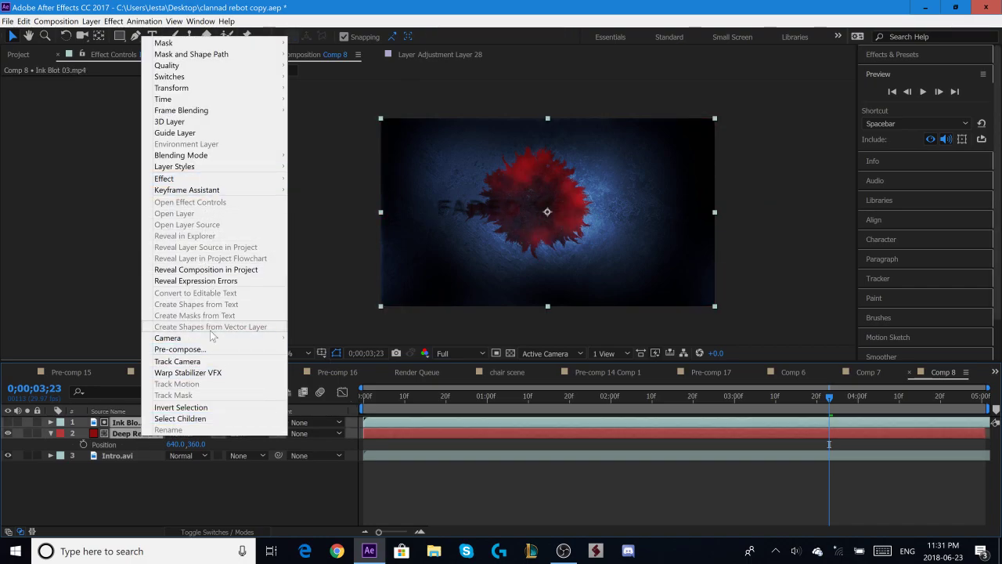
left_click(202, 349)
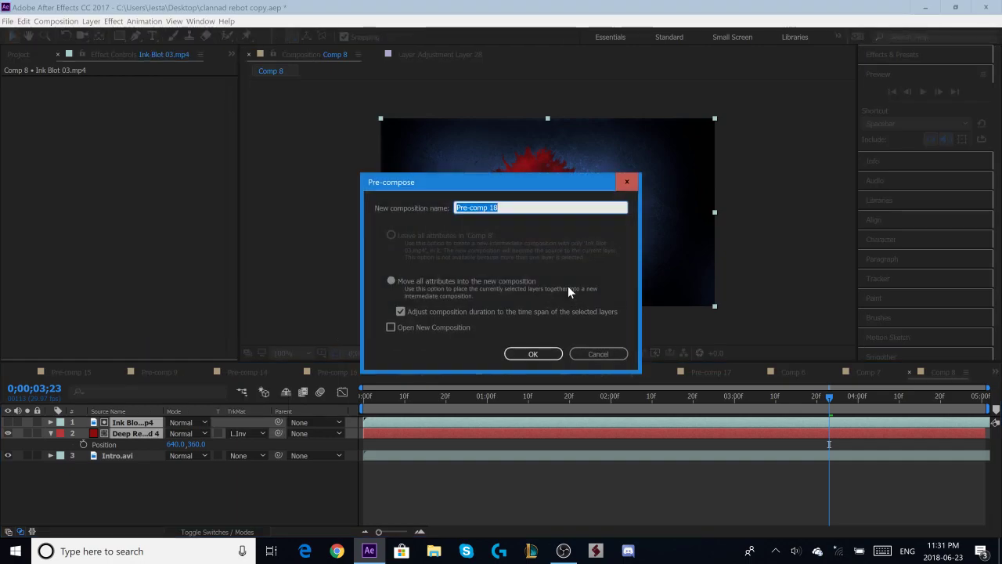
left_click(532, 354)
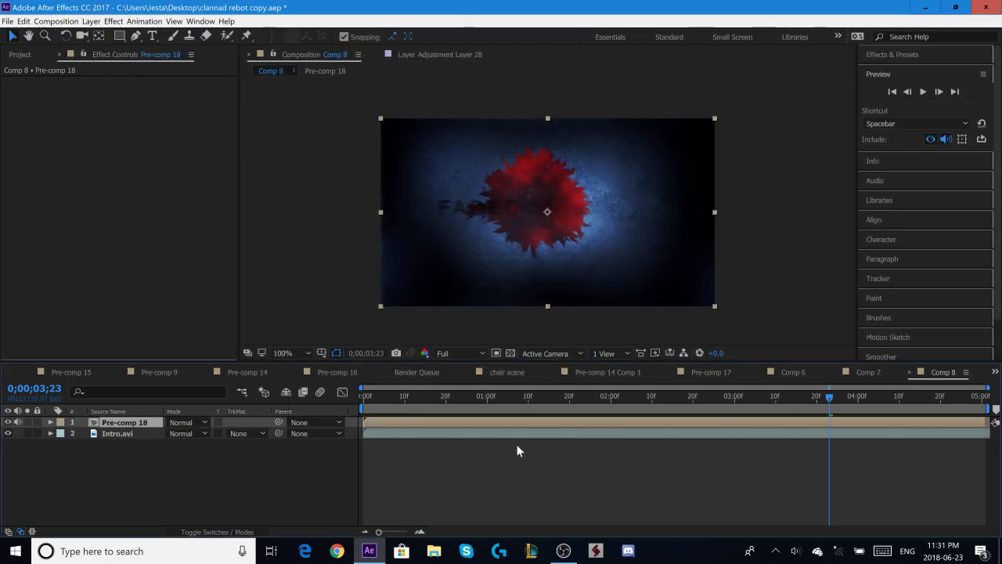
- Move the Pre-comp 18 layer sideways to position 1065, 360
left_click(567, 479)
left_click(559, 422)
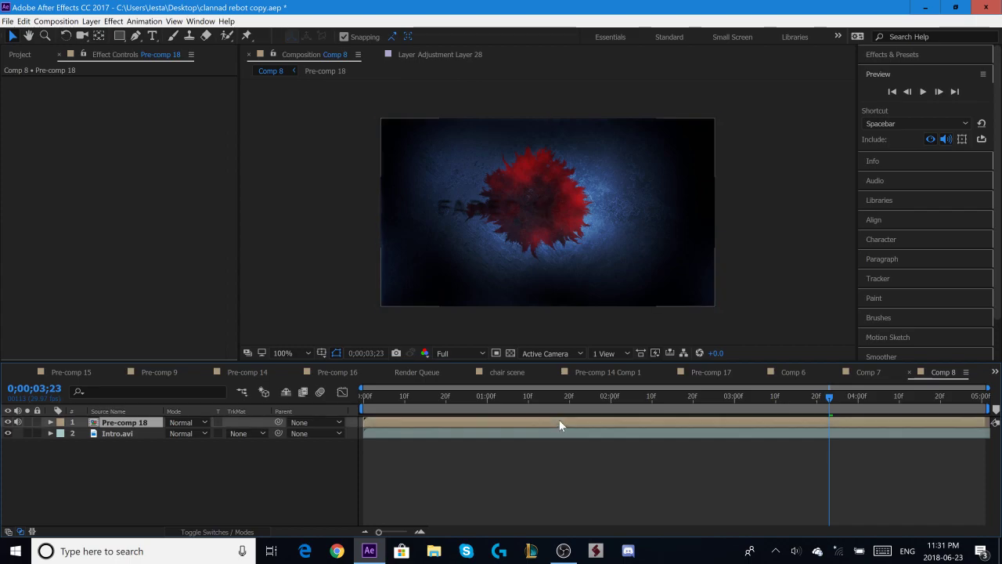
key("p")
left_click_drag(177, 433, 453, 426)
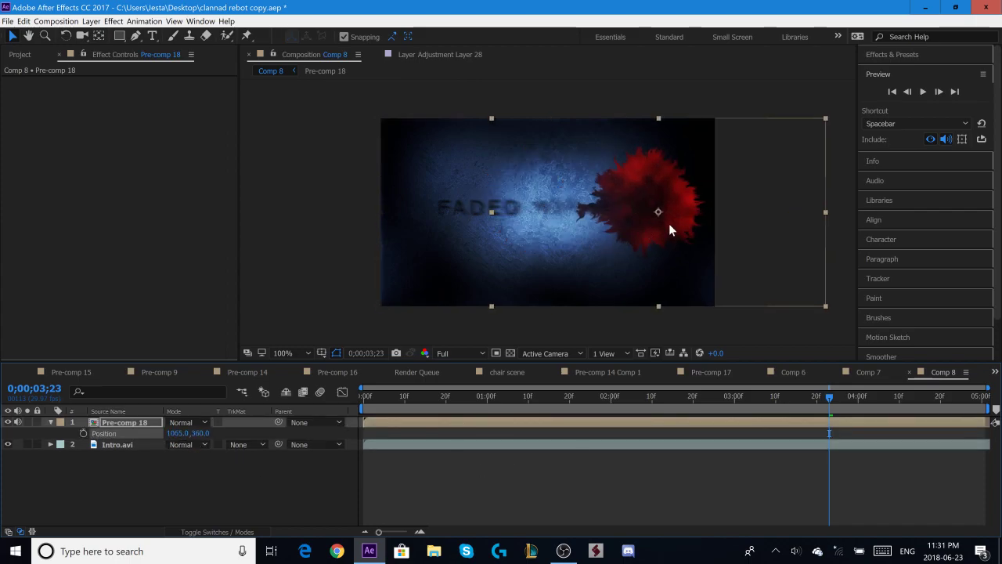
- Apply S_DropShadow to Pre-comp 18 with a shadow blur of 44.92
left_click(893, 54)
left_click(903, 70)
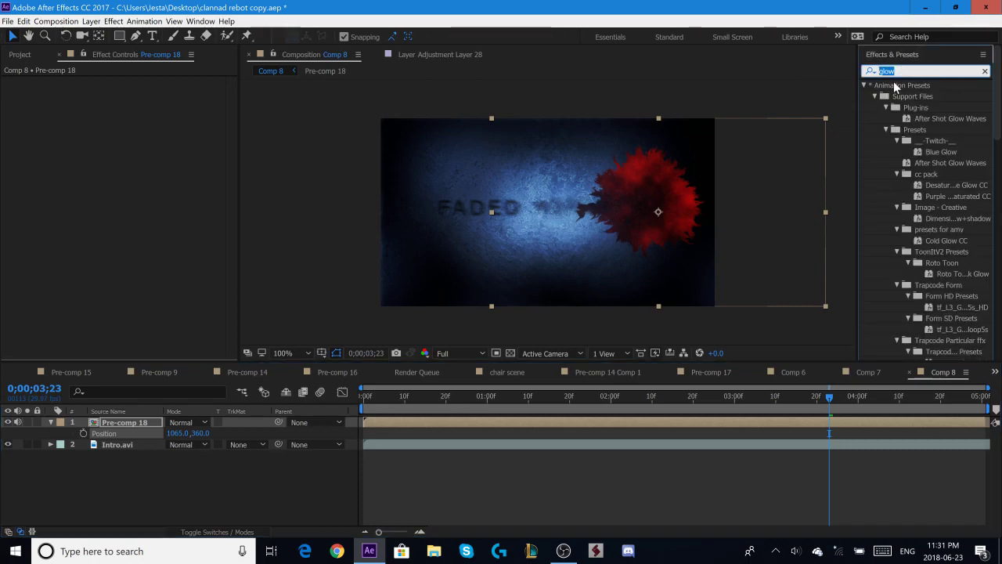
type("dropsh")
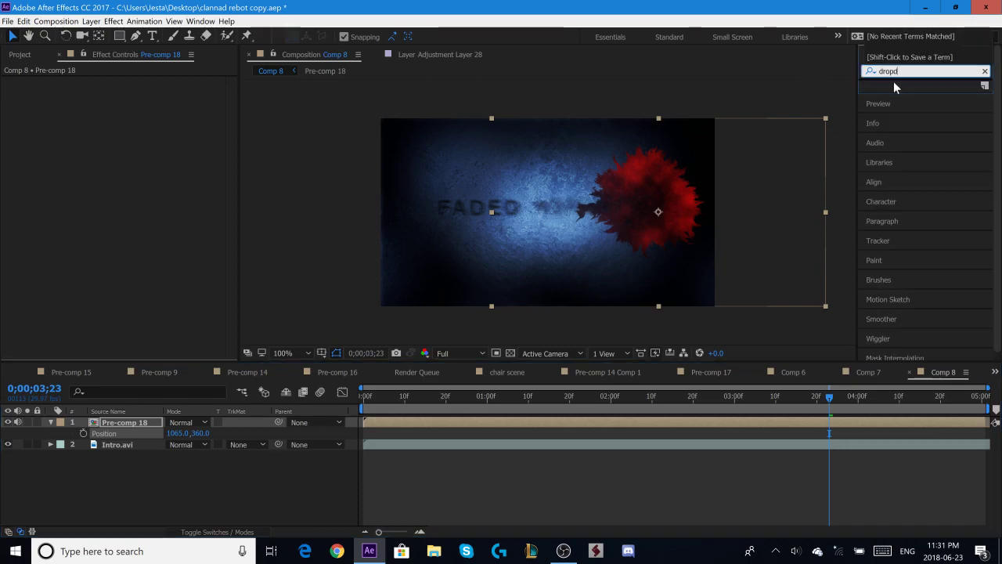
type("adow")
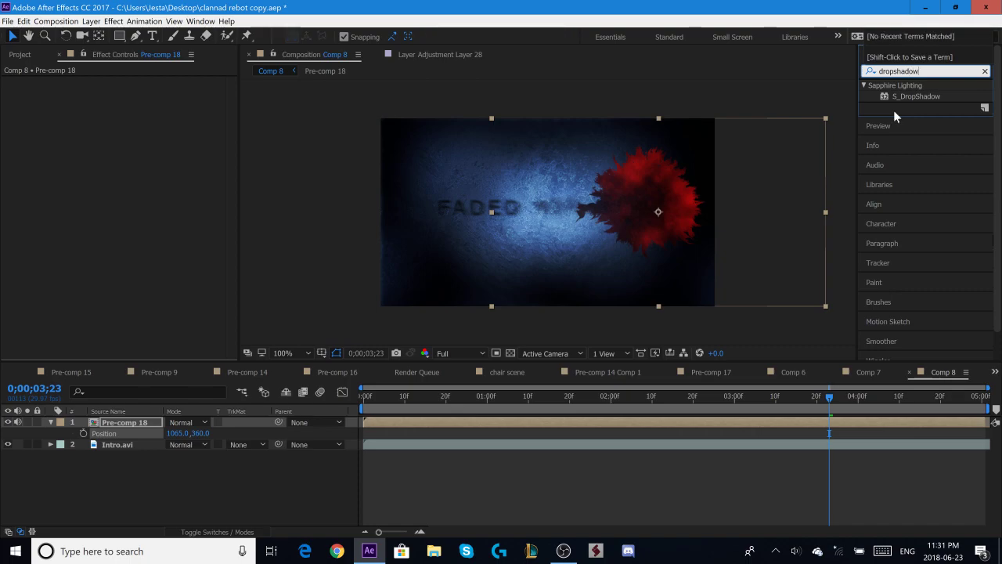
left_click_drag(923, 97, 591, 426)
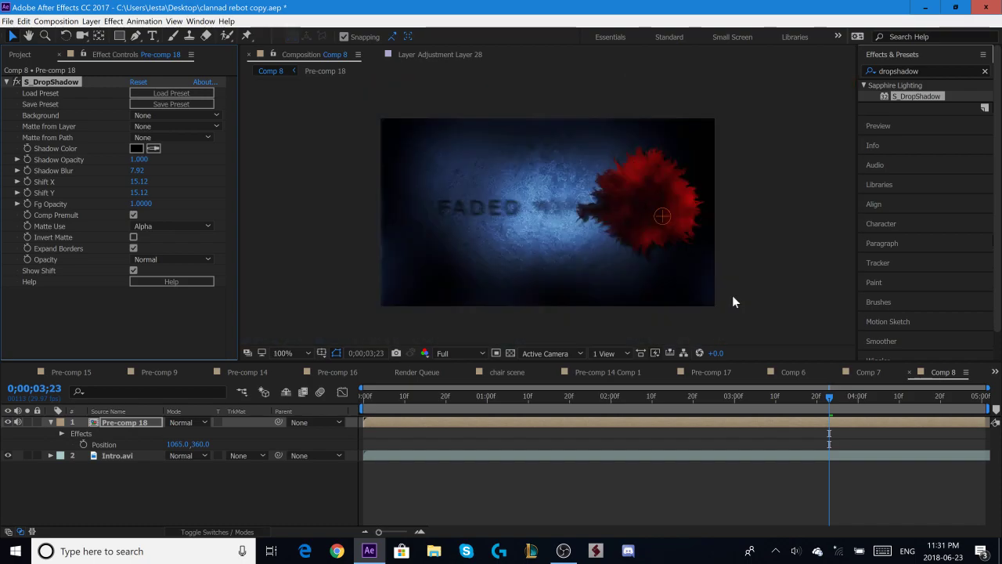
left_click_drag(136, 171, 294, 188)
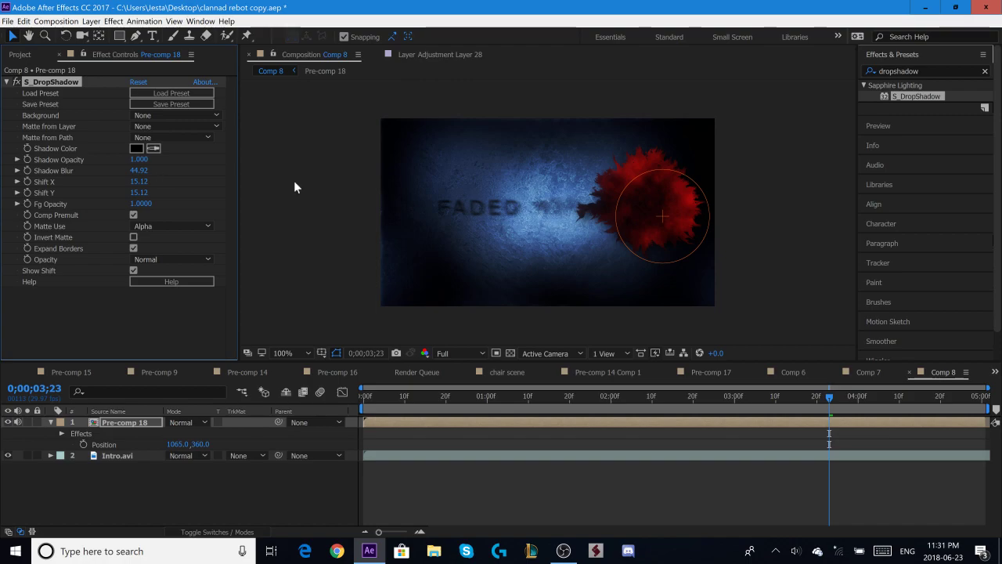
- Play back the splatter with its drop shadow over the intro footage from the start of Comp 8
left_click_drag(827, 407, 371, 433)
left_click(895, 56)
left_click(893, 73)
left_click(924, 92)
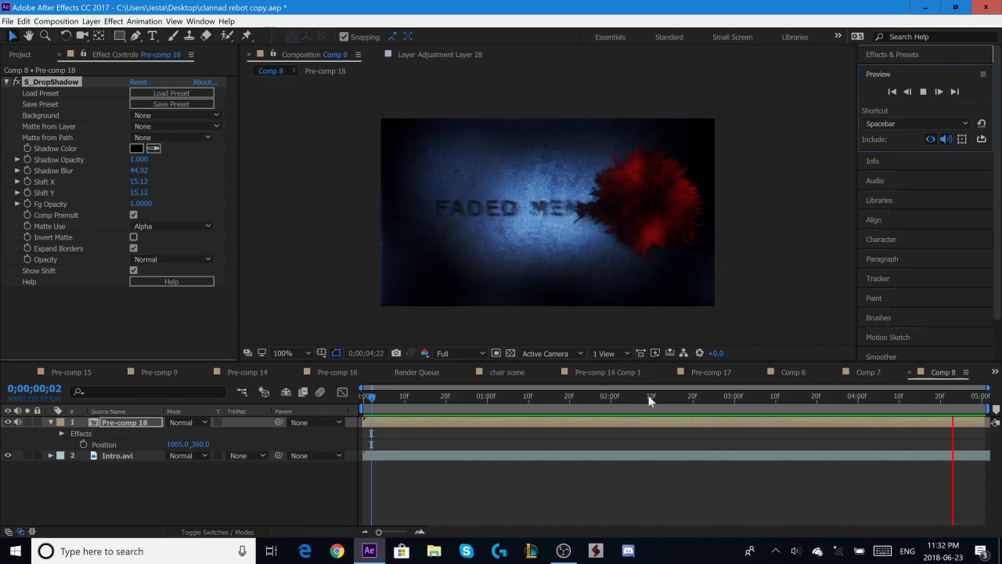
left_click(771, 397)
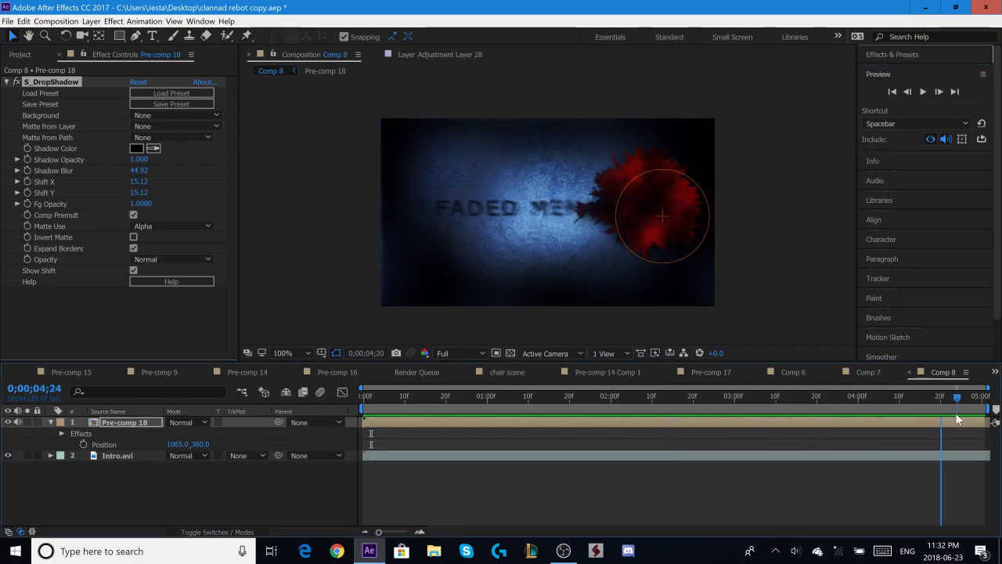